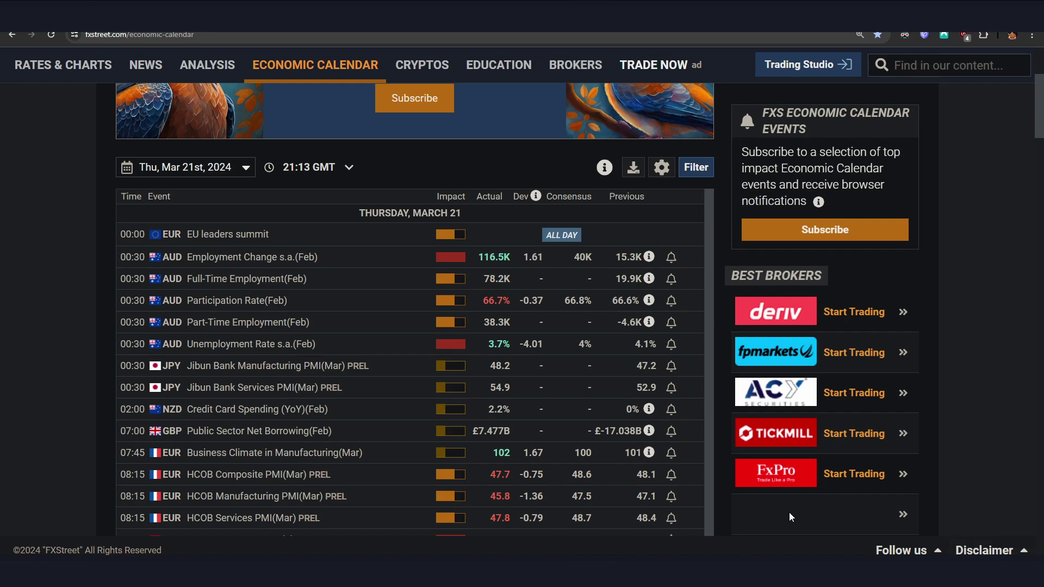
# - Check today's date in the system calendar, and skim the full economic event list for Thursday, March 21
pyautogui.click(1005, 577)
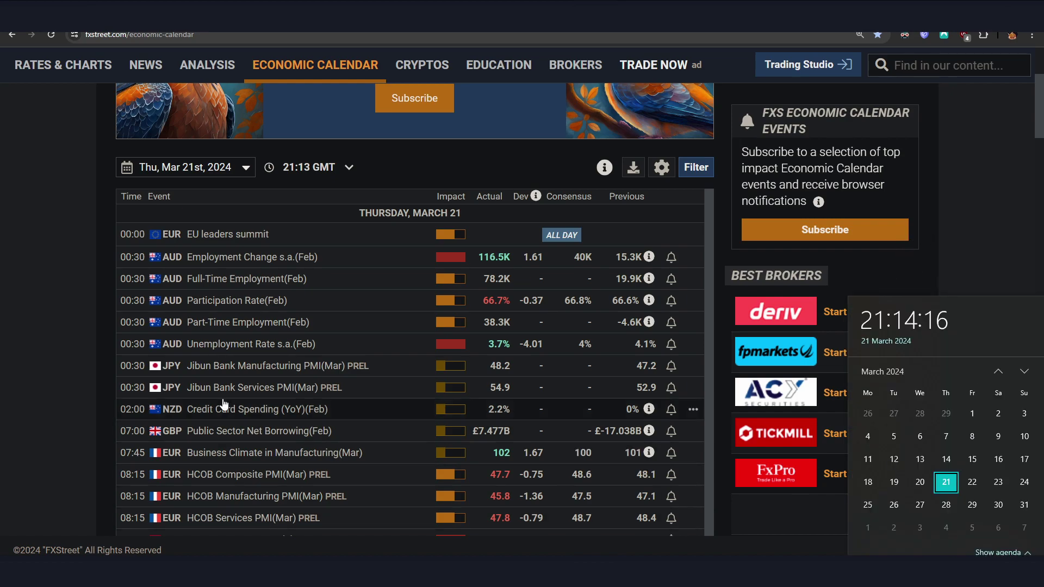
pyautogui.click(74, 334)
pyautogui.scroll(-3, 283, 354)
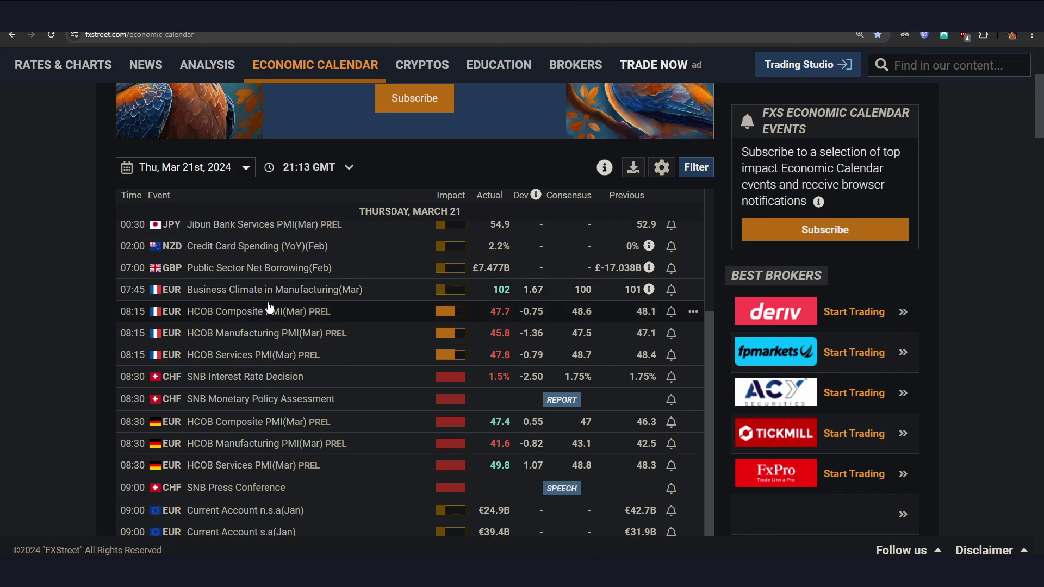
pyautogui.scroll(-4, 303, 362)
pyautogui.scroll(-5, 443, 366)
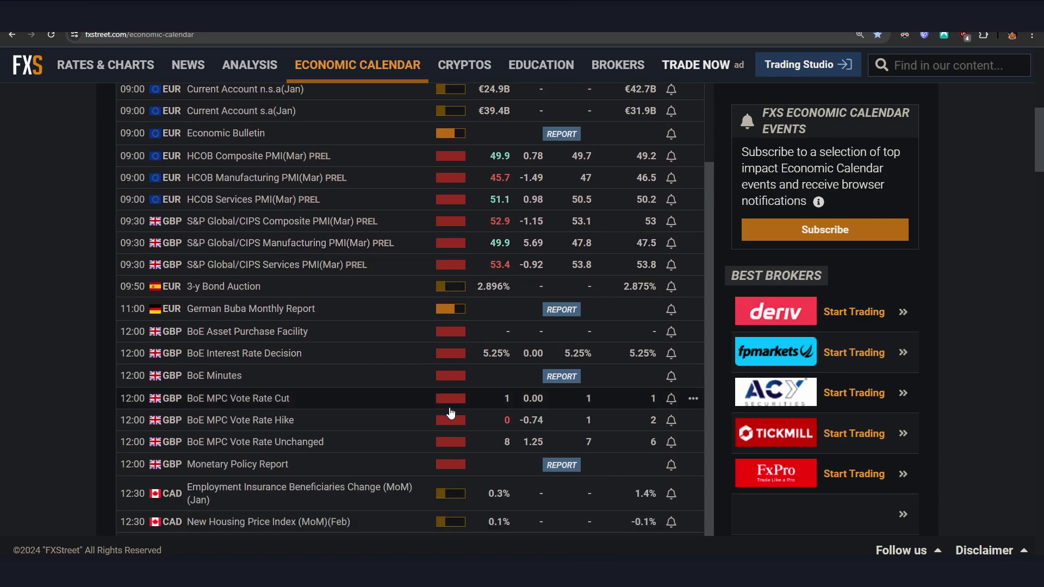
pyautogui.scroll(-10, 450, 414)
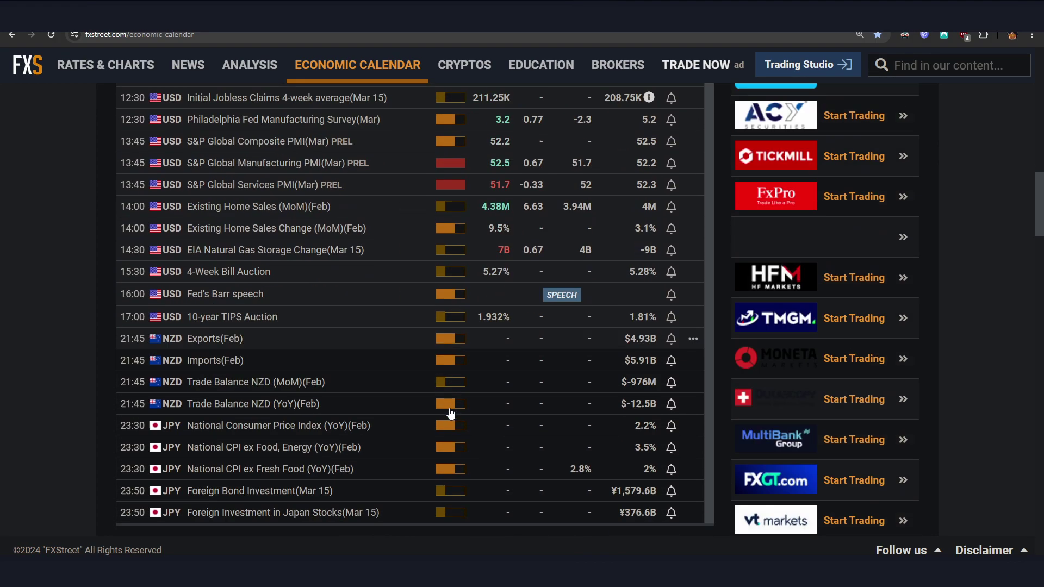
pyautogui.scroll(12, 450, 413)
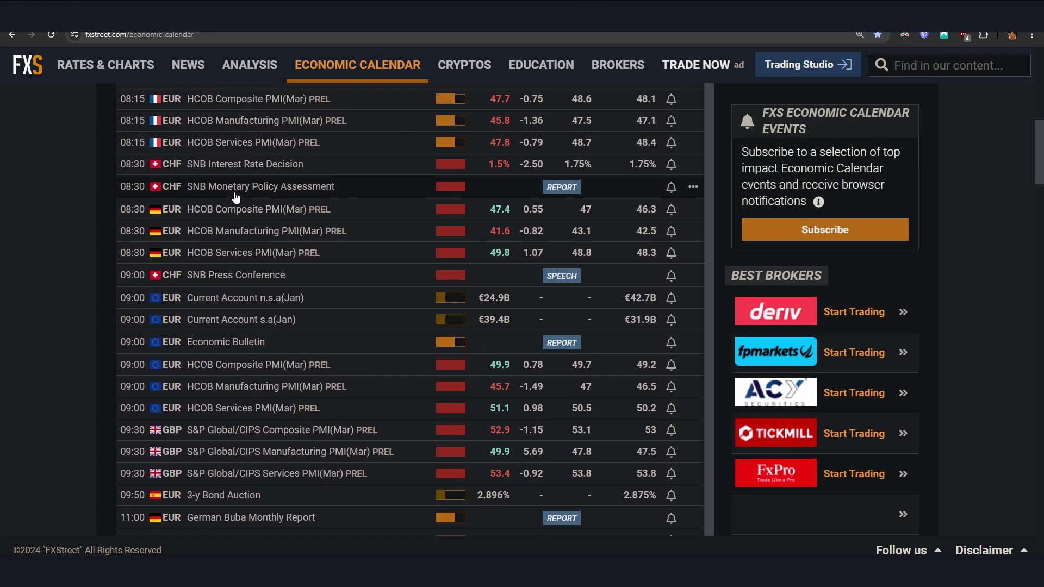
# - Review the March 21 events from the CHF and EUR releases through the BoE decision to the US data
pyautogui.scroll(6, 79, 295)
pyautogui.scroll(-2, 58, 322)
pyautogui.scroll(-3, 253, 370)
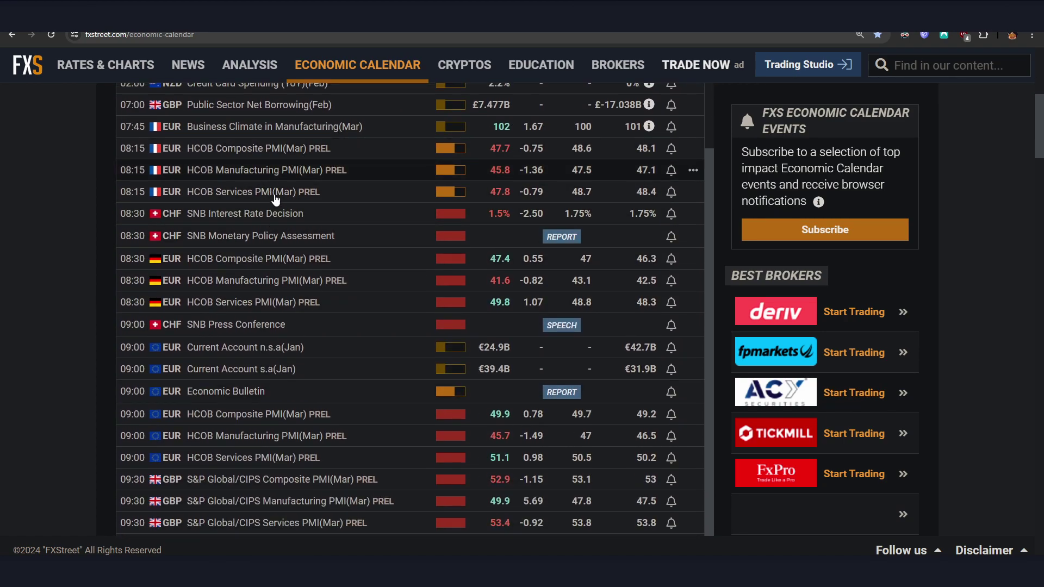
pyautogui.scroll(-3, 221, 321)
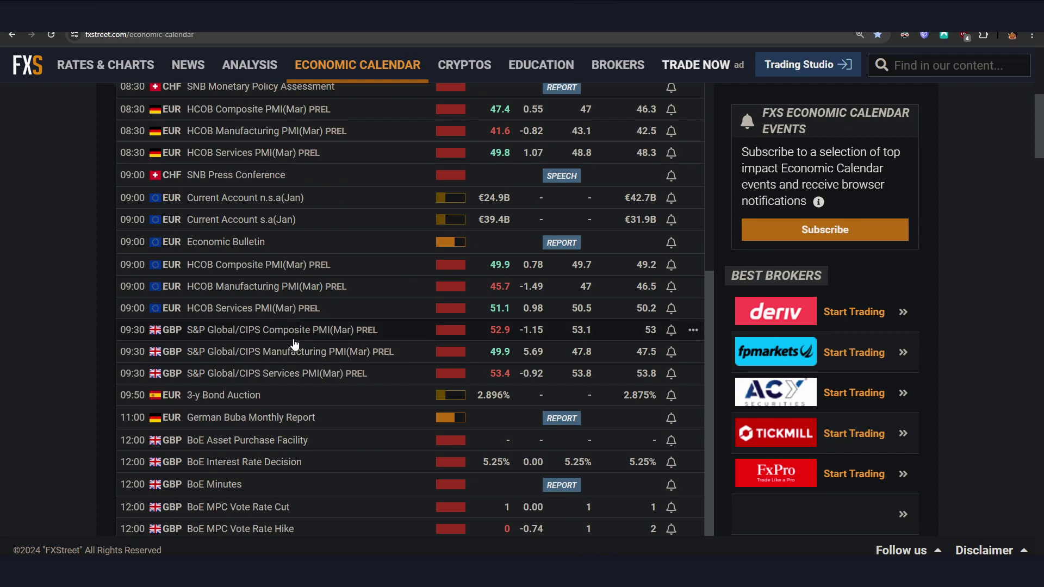
pyautogui.scroll(-2, 261, 315)
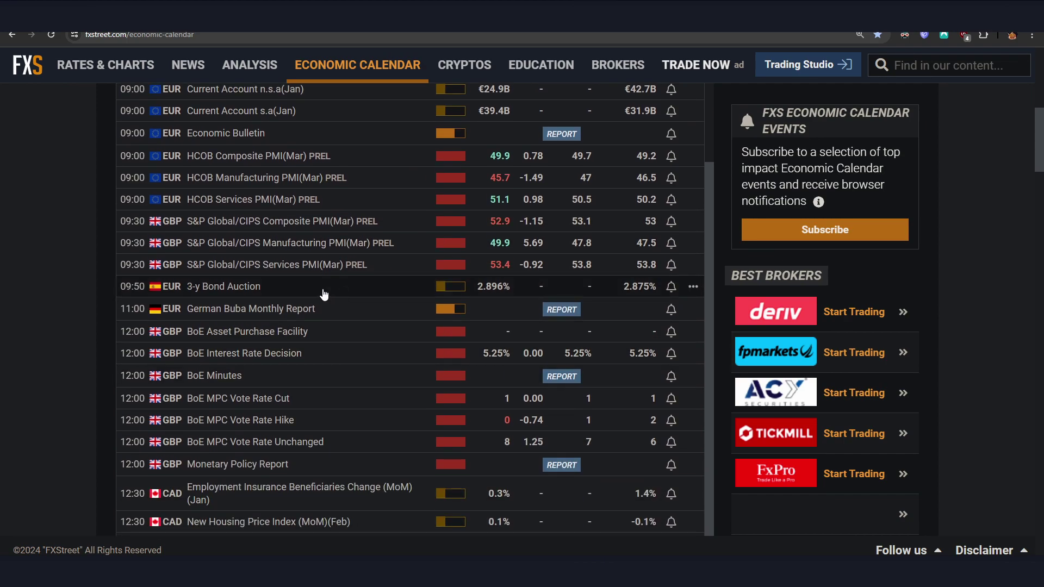
pyautogui.scroll(-2, 197, 300)
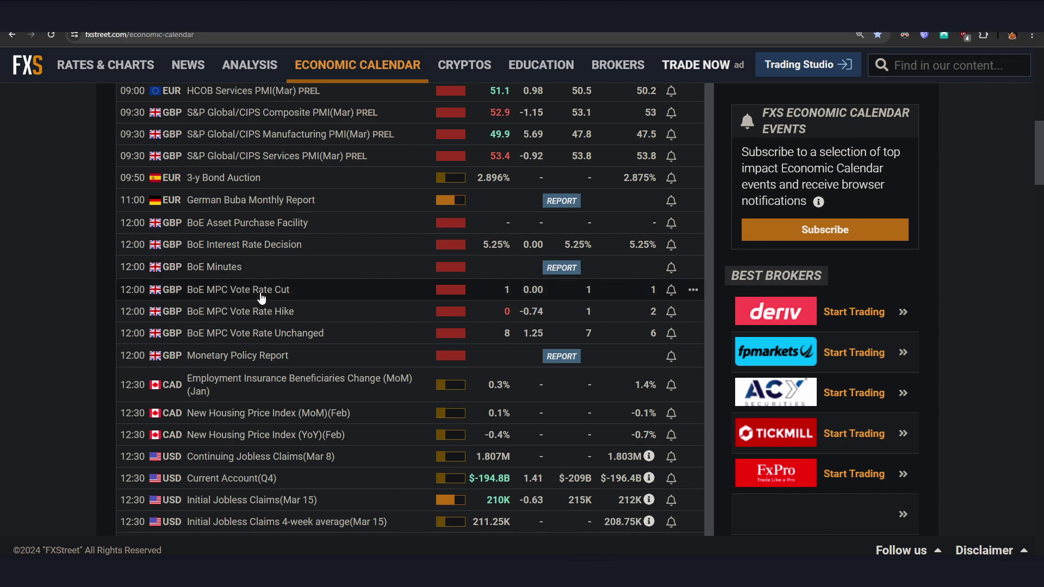
pyautogui.scroll(-3, 270, 266)
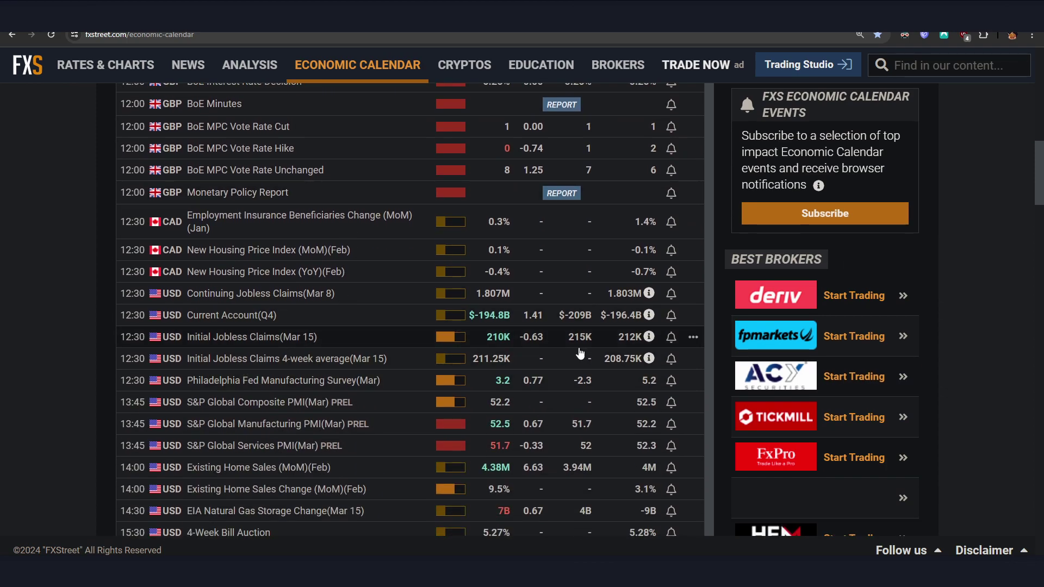
pyautogui.scroll(-2, 327, 359)
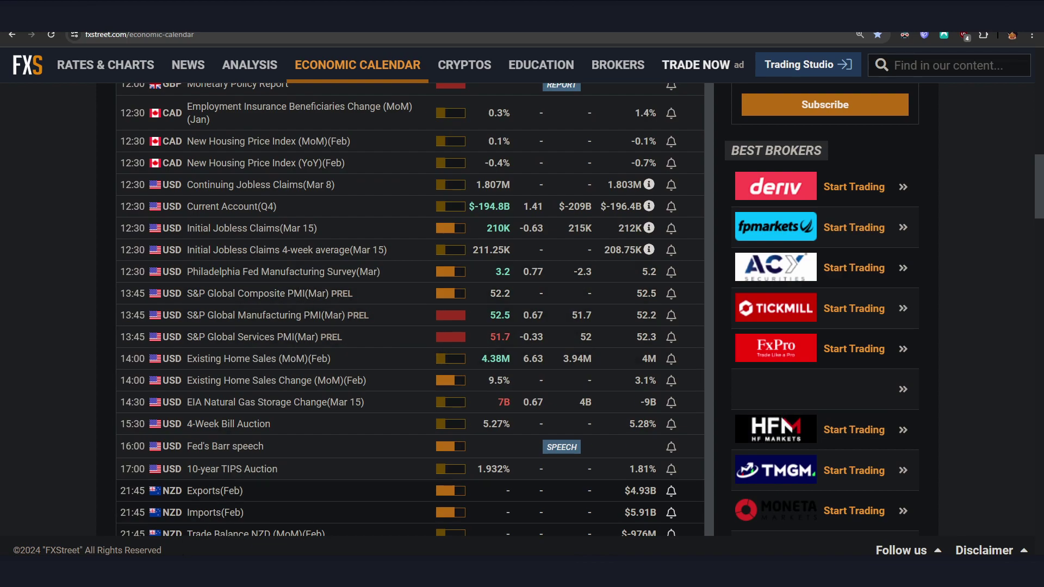
# - Switch to the GBPJPY chart in cTrader and measure the decline from the circled retest to the low after 16:30
pyautogui.moveTo(386, 574)
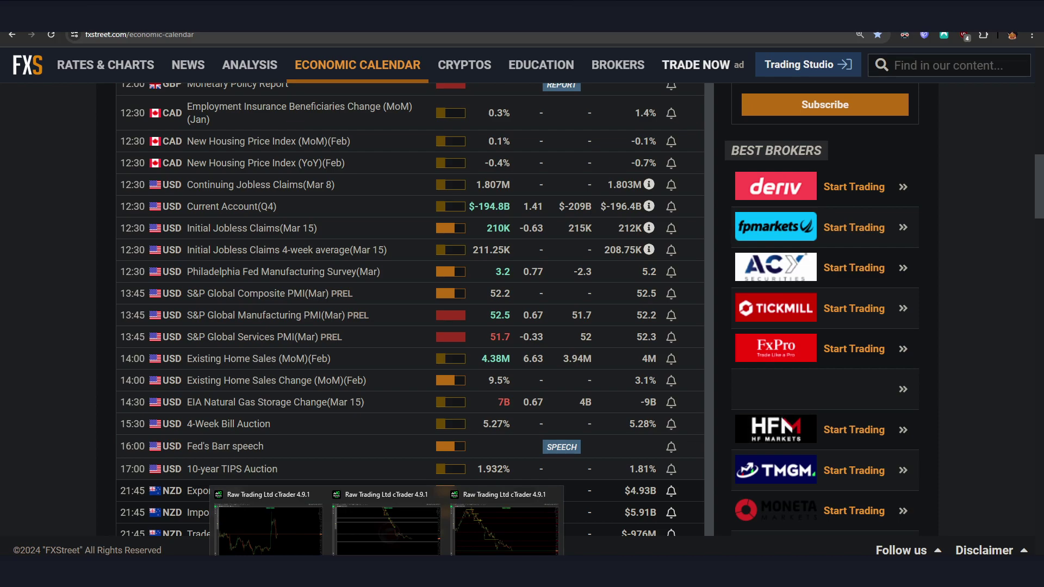
pyautogui.click(504, 538)
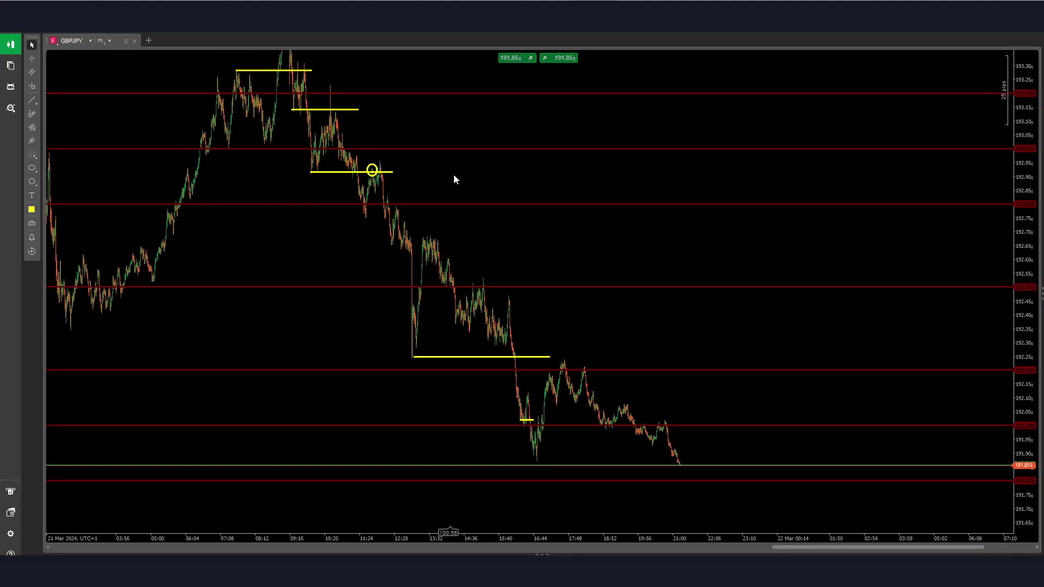
pyautogui.middleClick(326, 185)
pyautogui.moveTo(372, 170); pyautogui.dragTo(530, 457)
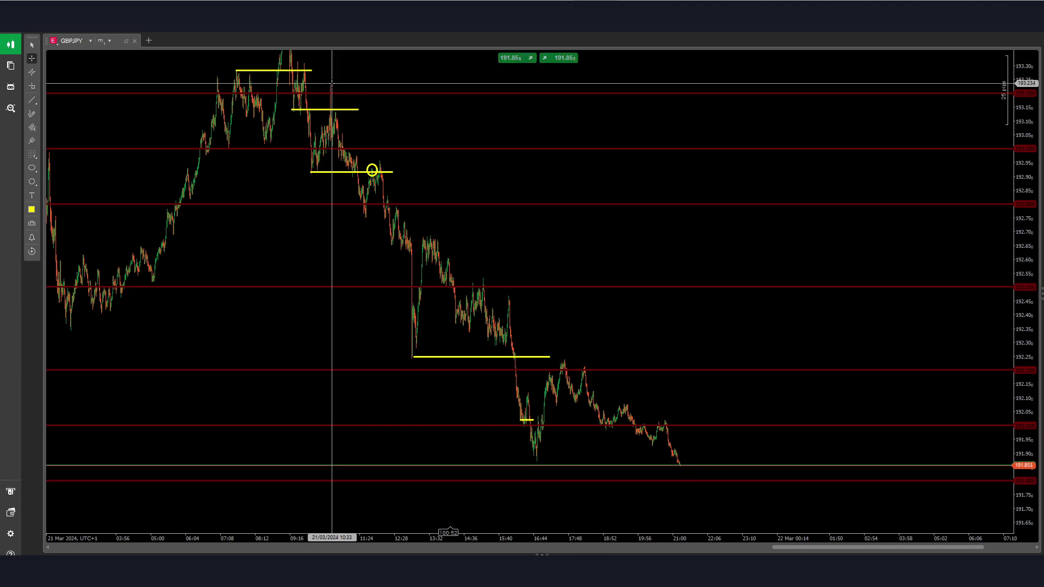
# - Bring the day's peak into view and measure the full decline from it to the afternoon low
pyautogui.middleClick(280, 116)
pyautogui.moveTo(283, 123); pyautogui.dragTo(302, 166)
pyautogui.moveTo(1021, 120); pyautogui.dragTo(1019, 139)
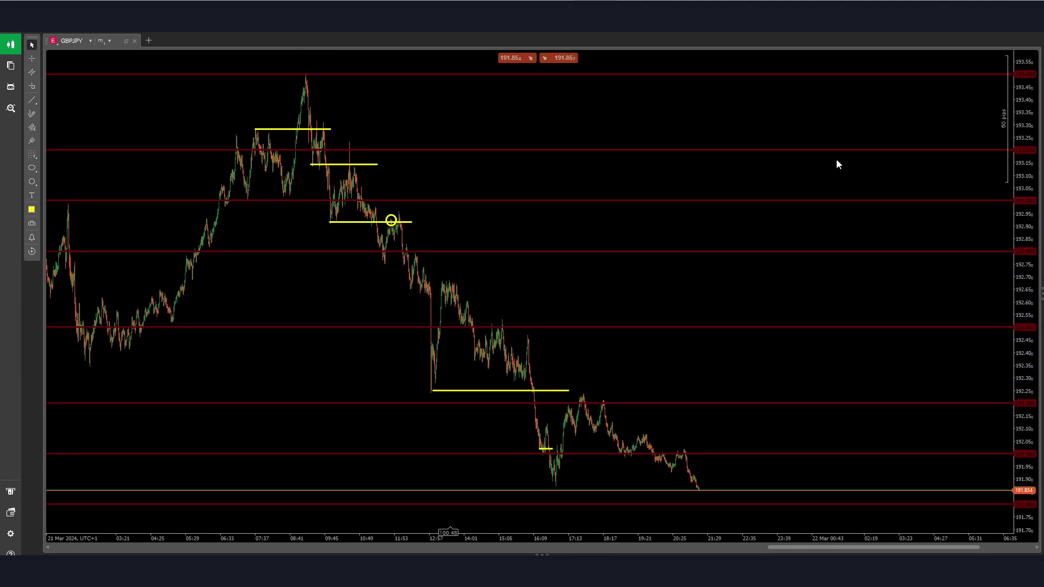
pyautogui.middleClick(296, 123)
pyautogui.moveTo(307, 70); pyautogui.dragTo(549, 488)
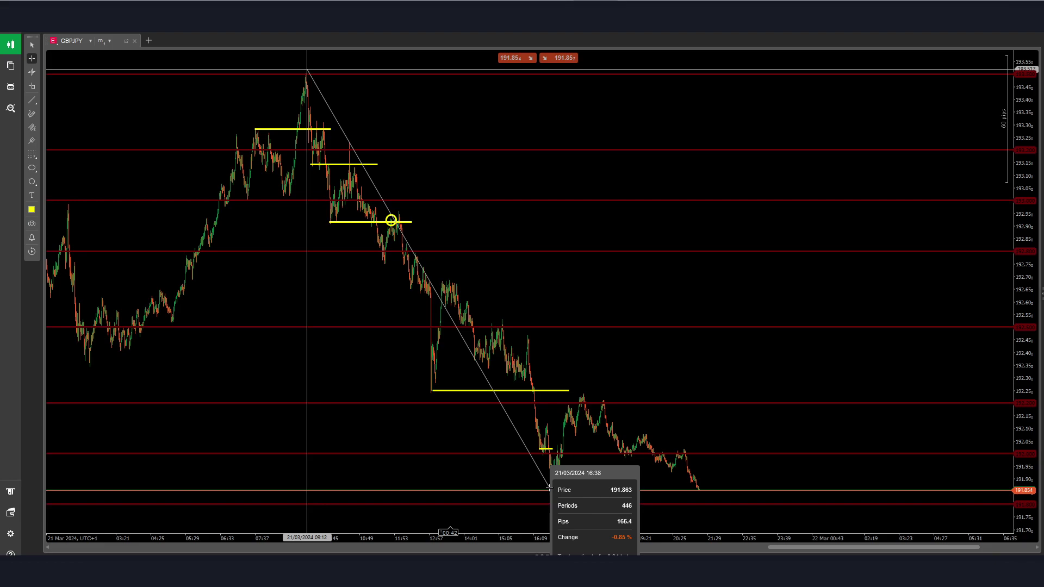
pyautogui.moveTo(549, 488); pyautogui.dragTo(549, 488)
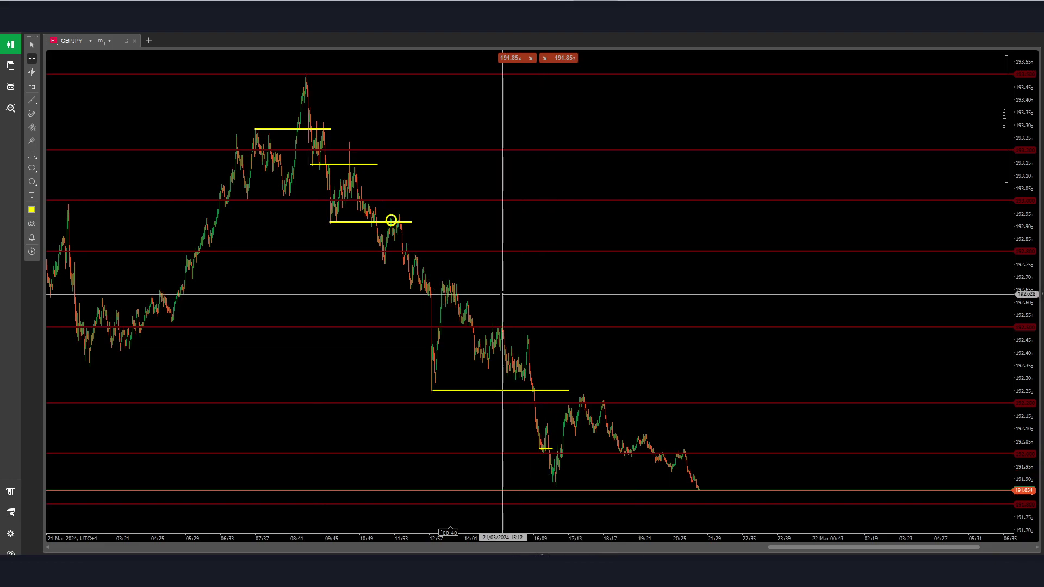
# - Measure the rise from the topmost yellow level to the day's high
pyautogui.middleClick(431, 221)
pyautogui.scroll(3, 271, 319)
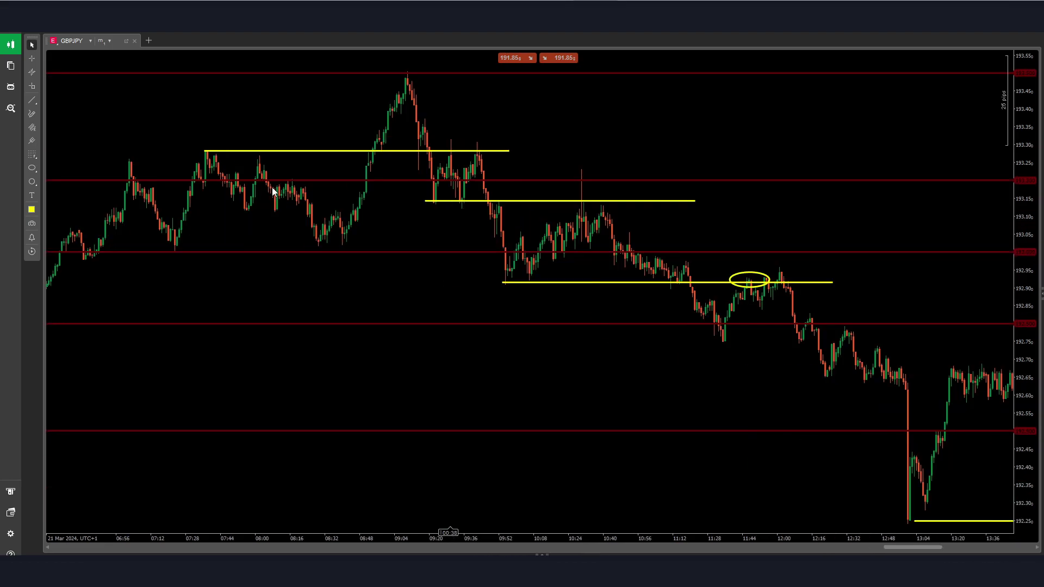
pyautogui.moveTo(378, 218); pyautogui.dragTo(465, 264)
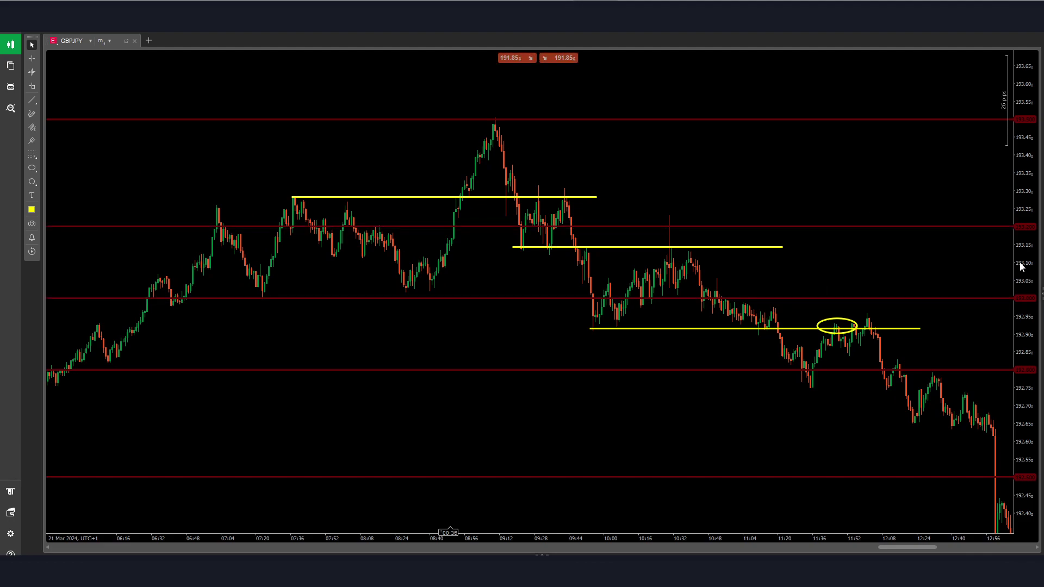
pyautogui.moveTo(1021, 266); pyautogui.dragTo(1016, 163)
pyautogui.moveTo(562, 100); pyautogui.dragTo(480, 249)
pyautogui.middleClick(467, 248)
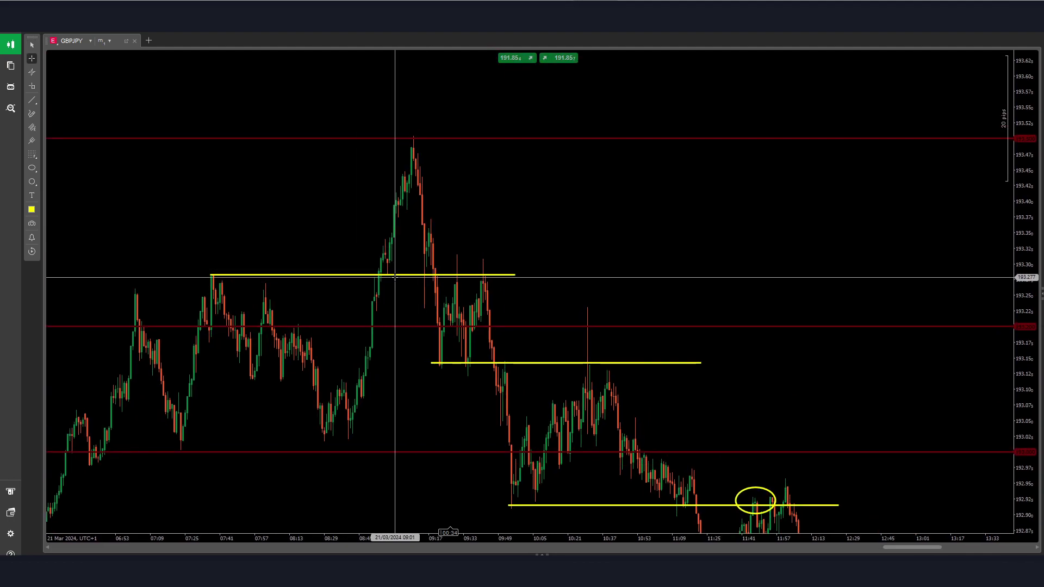
pyautogui.moveTo(385, 271); pyautogui.dragTo(413, 135)
pyautogui.middleClick(478, 209)
# - Examine the morning price action around the first three yellow levels and their retests with the crosshair
pyautogui.moveTo(481, 209); pyautogui.dragTo(462, 164)
pyautogui.moveTo(533, 161); pyautogui.dragTo(496, 123)
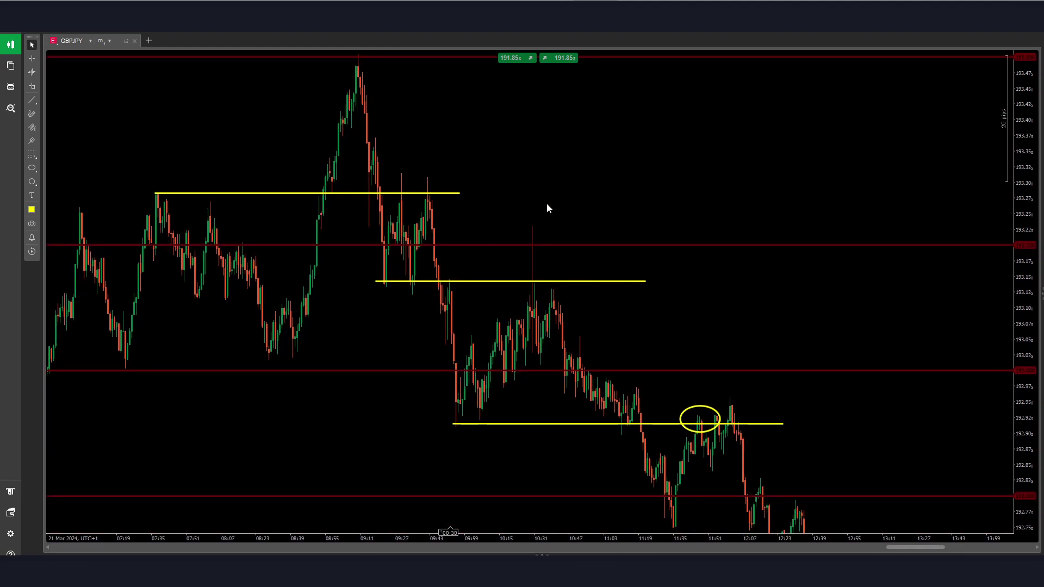
pyautogui.moveTo(526, 196); pyautogui.dragTo(491, 125)
pyautogui.middleClick(496, 158)
pyautogui.moveTo(502, 209); pyautogui.dragTo(474, 88)
pyautogui.middleClick(506, 129)
pyautogui.moveTo(576, 205); pyautogui.dragTo(554, 169)
pyautogui.middleClick(601, 245)
pyautogui.moveTo(611, 275); pyautogui.dragTo(641, 246)
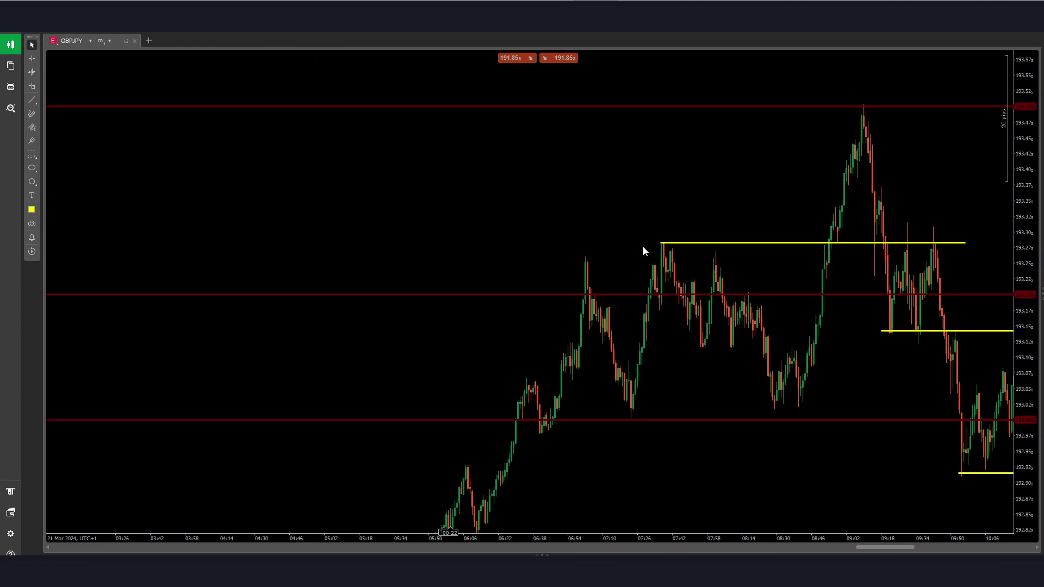
# - Copy the yellow level line with the circled retest down to the swing low at about 192.75
pyautogui.moveTo(800, 330); pyautogui.dragTo(315, 130)
pyautogui.moveTo(513, 261); pyautogui.dragTo(247, 198)
pyautogui.moveTo(449, 227); pyautogui.dragTo(440, 196)
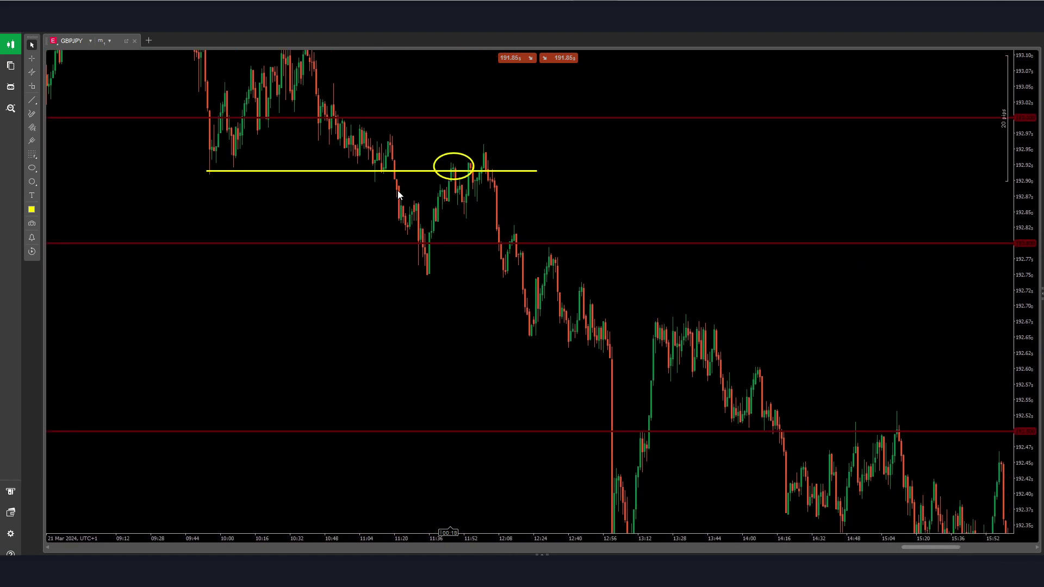
pyautogui.moveTo(395, 170); pyautogui.dragTo(629, 219)
# - Examine the retest of the 192.75 level and the sharp drop just before 13:00 with the crosshair
pyautogui.middleClick(538, 175)
pyautogui.moveTo(538, 187); pyautogui.dragTo(552, 159)
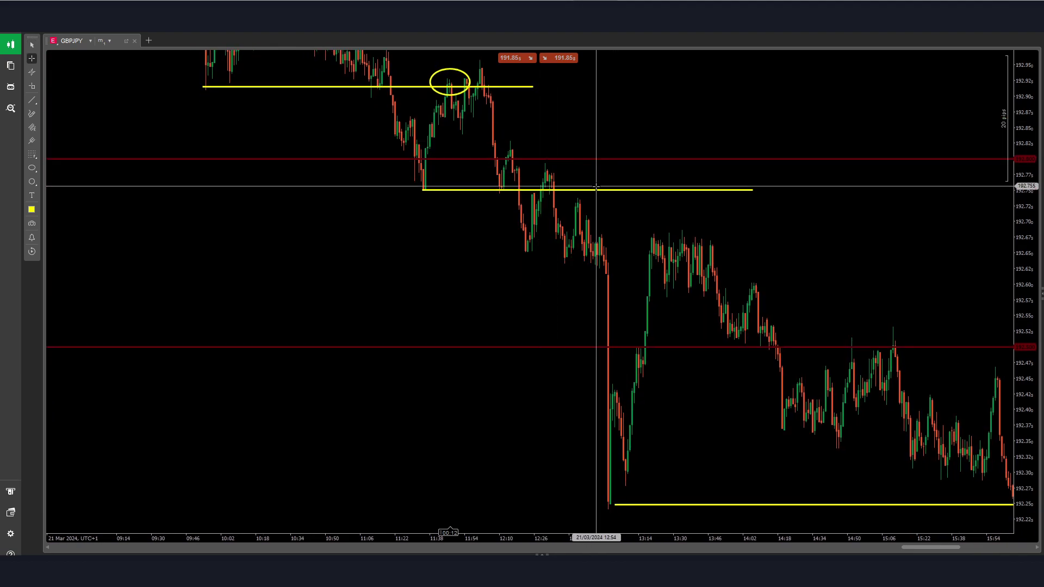
pyautogui.middleClick(601, 319)
pyautogui.moveTo(601, 320); pyautogui.dragTo(400, 183)
pyautogui.middleClick(455, 190)
pyautogui.middleClick(453, 187)
pyautogui.click(475, 122)
pyautogui.click(394, 172)
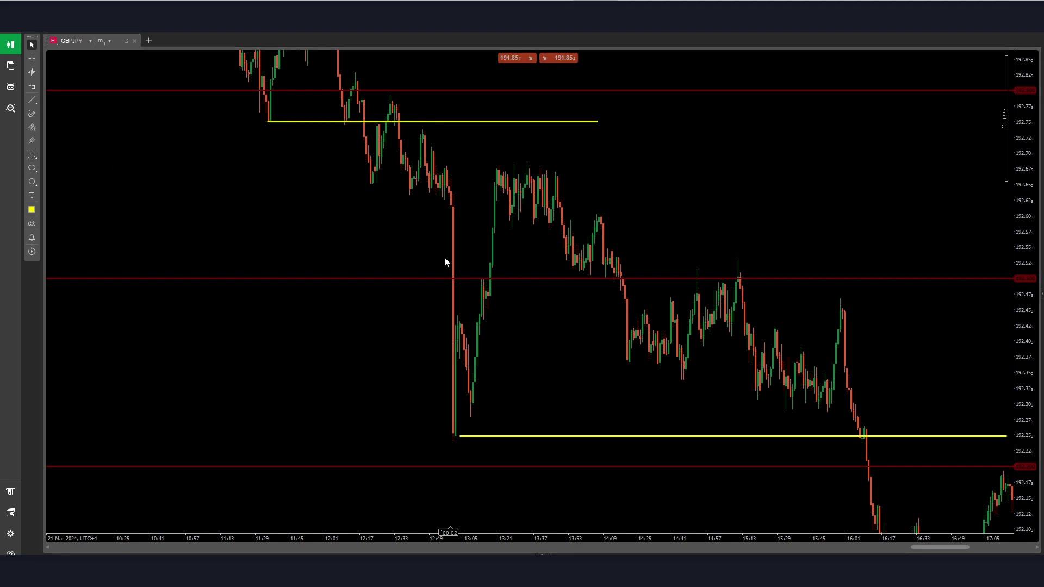
# - Mark the sharp drop and the highs near 192.68 with temporary rectangles, undoing both marks
pyautogui.moveTo(439, 194)
pyautogui.mouseDown()
pyautogui.moveTo(478, 473)
pyautogui.moveTo(497, 433)
pyautogui.mouseUp()
pyautogui.hotkey('ctrl', 'z')
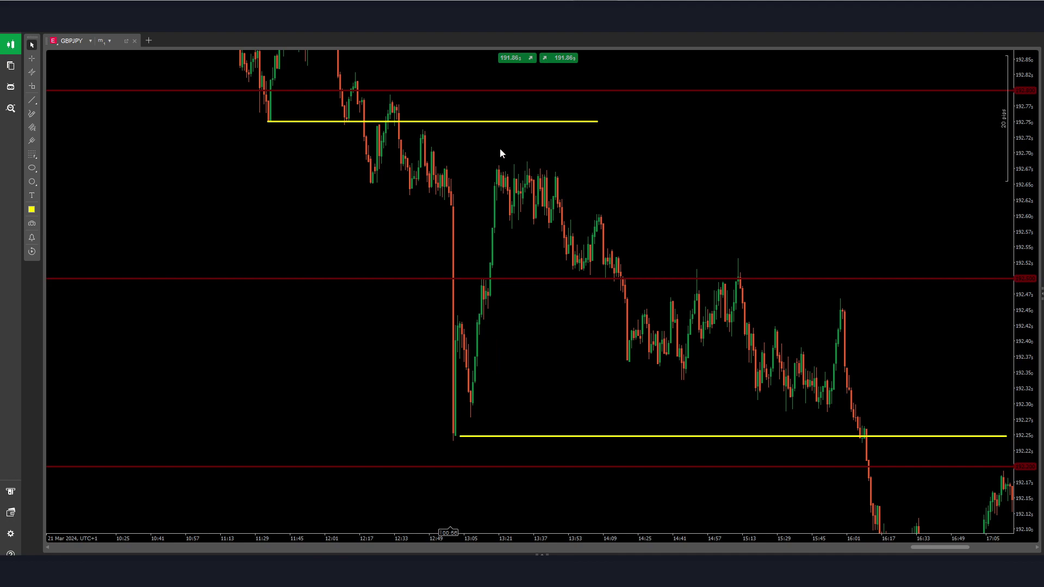
pyautogui.moveTo(398, 159); pyautogui.dragTo(629, 166)
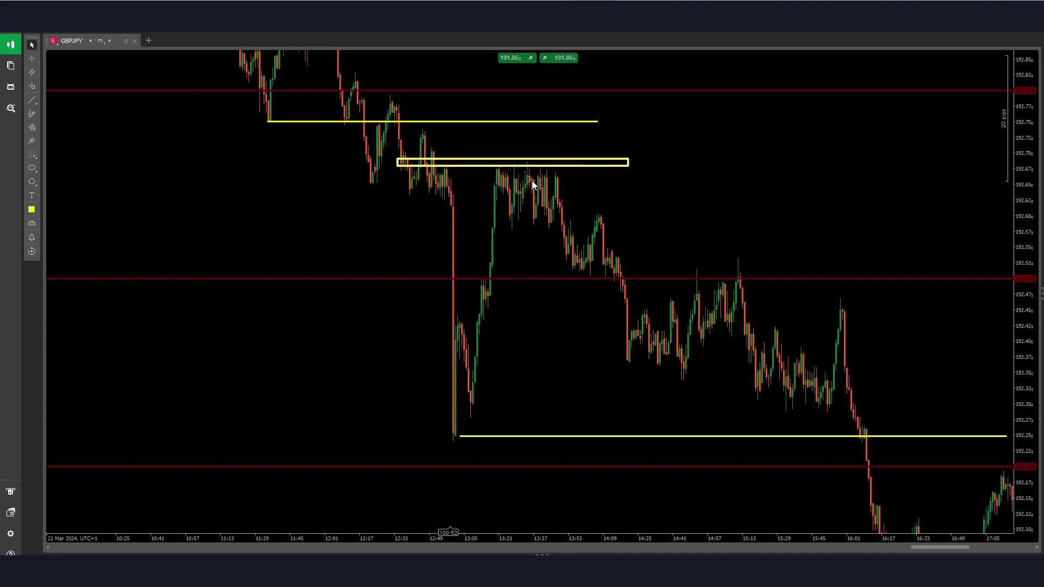
pyautogui.hotkey('ctrl', 'z')
# - Mark the support near 192.59 with a temporary yellow line, and measure the fall from its retest
pyautogui.moveTo(496, 218); pyautogui.dragTo(645, 226)
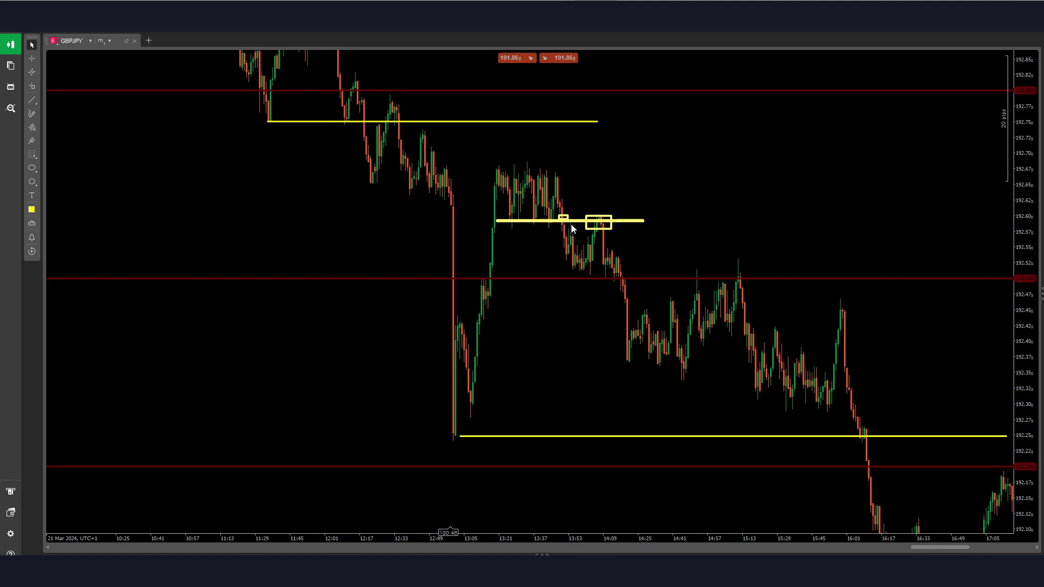
pyautogui.hotkey('ctrl', 'z')
pyautogui.hotkey('ctrl', 'z')
pyautogui.middleClick(606, 227)
pyautogui.moveTo(606, 220); pyautogui.dragTo(659, 364)
pyautogui.middleClick(560, 338)
# - Sketch a descending trendline over the highs and the broken support near 192.29, and clear the annotations
pyautogui.moveTo(416, 121); pyautogui.dragTo(911, 355)
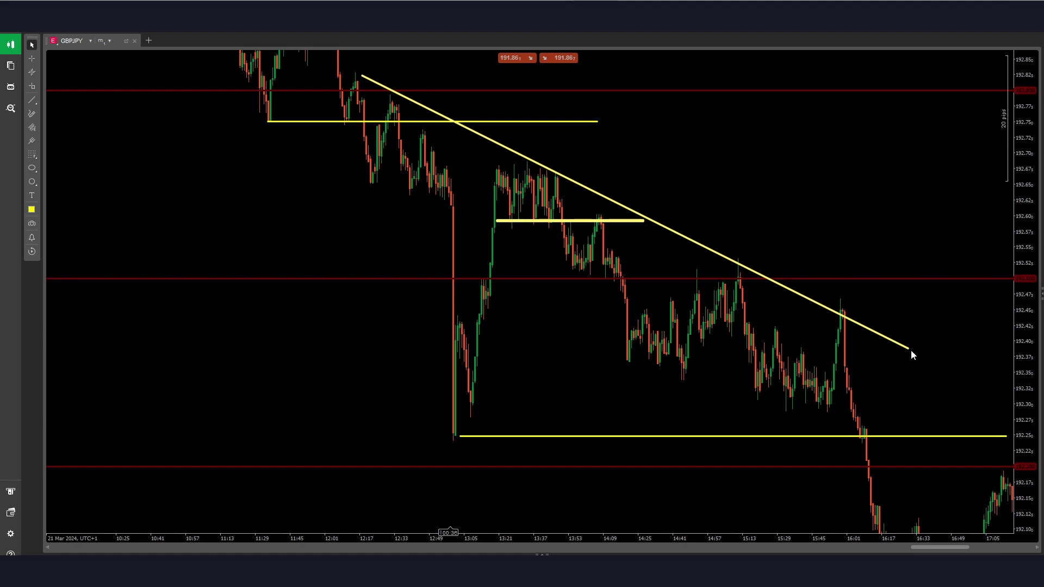
pyautogui.moveTo(773, 410); pyautogui.dragTo(907, 410)
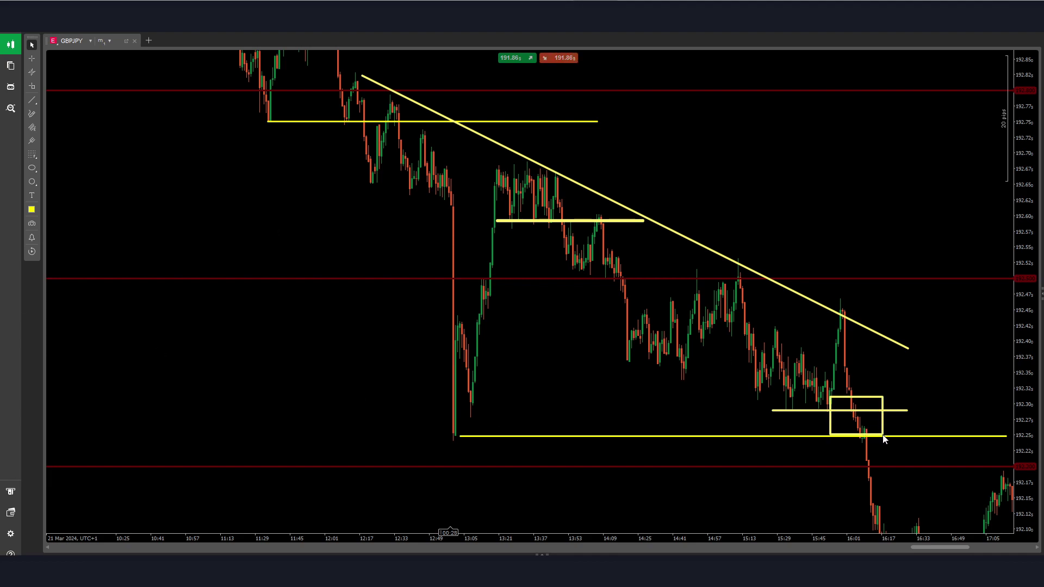
pyautogui.hotkey('ctrl', 'z')
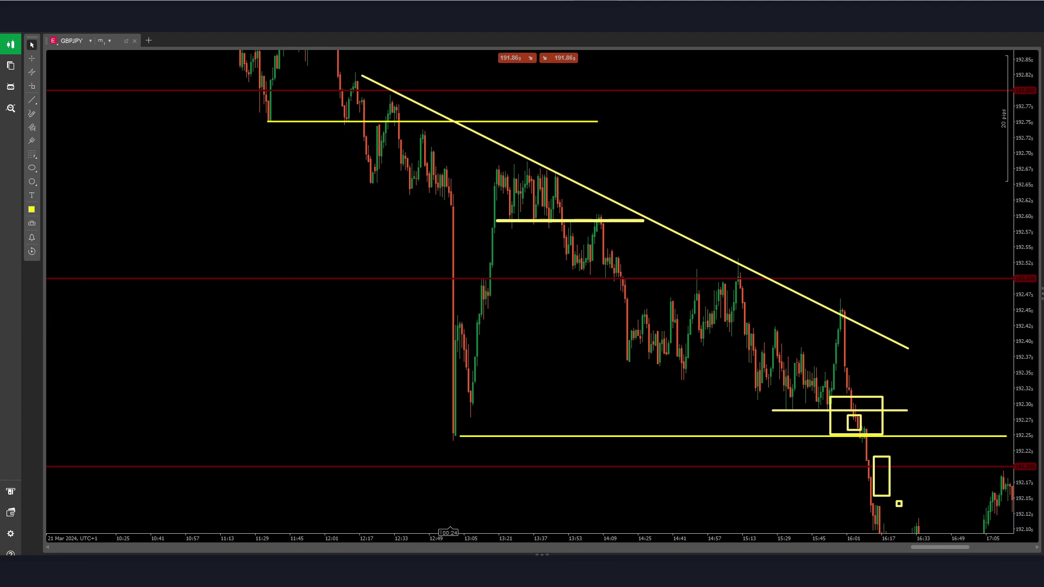
pyautogui.press('Escape')
# - Measure the drop from just above the yellow 192.25 level to the low near 16:46
pyautogui.moveTo(598, 340)
pyautogui.mouseDown()
pyautogui.moveTo(406, 193)
pyautogui.moveTo(326, 149)
pyautogui.mouseUp()
pyautogui.middleClick(582, 238)
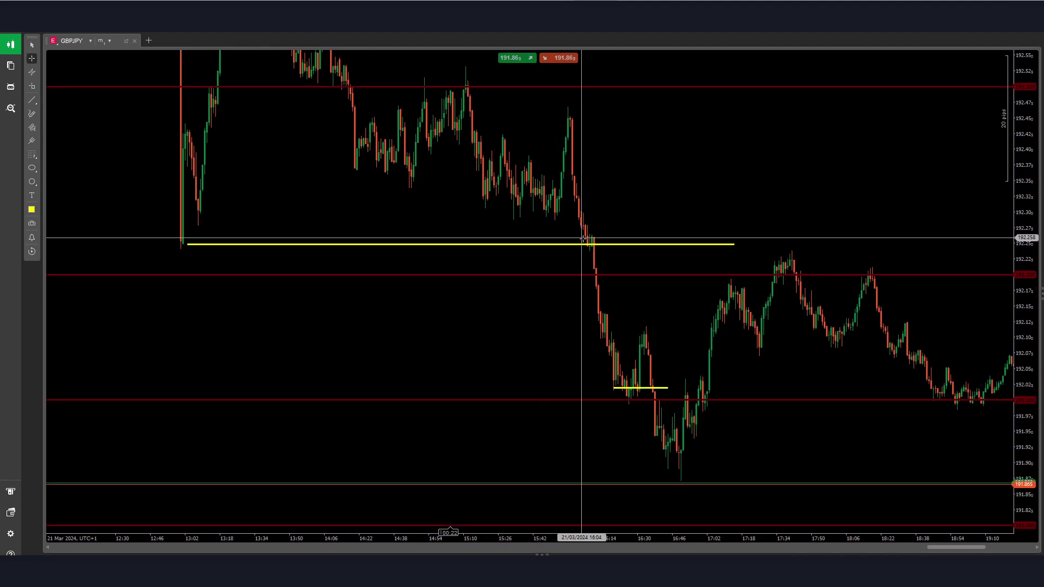
pyautogui.moveTo(586, 224); pyautogui.dragTo(685, 465)
pyautogui.middleClick(640, 320)
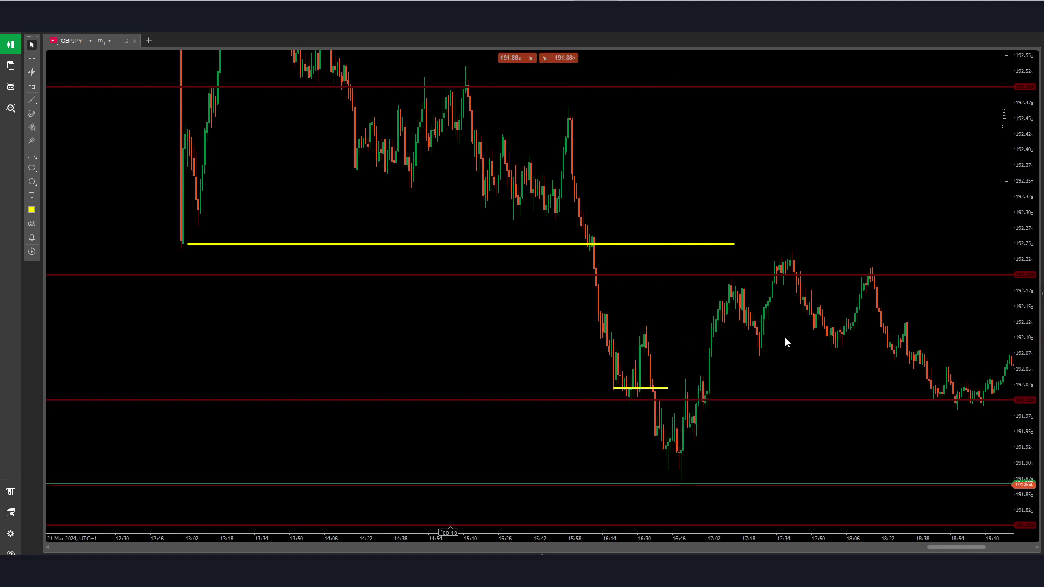
# - Extend the yellow level near 192.25 to about 18:50, across the later retests of it
pyautogui.moveTo(785, 339); pyautogui.dragTo(601, 337)
pyautogui.moveTo(551, 243); pyautogui.dragTo(784, 243)
pyautogui.moveTo(628, 337); pyautogui.dragTo(775, 352)
pyautogui.moveTo(569, 266); pyautogui.dragTo(549, 266)
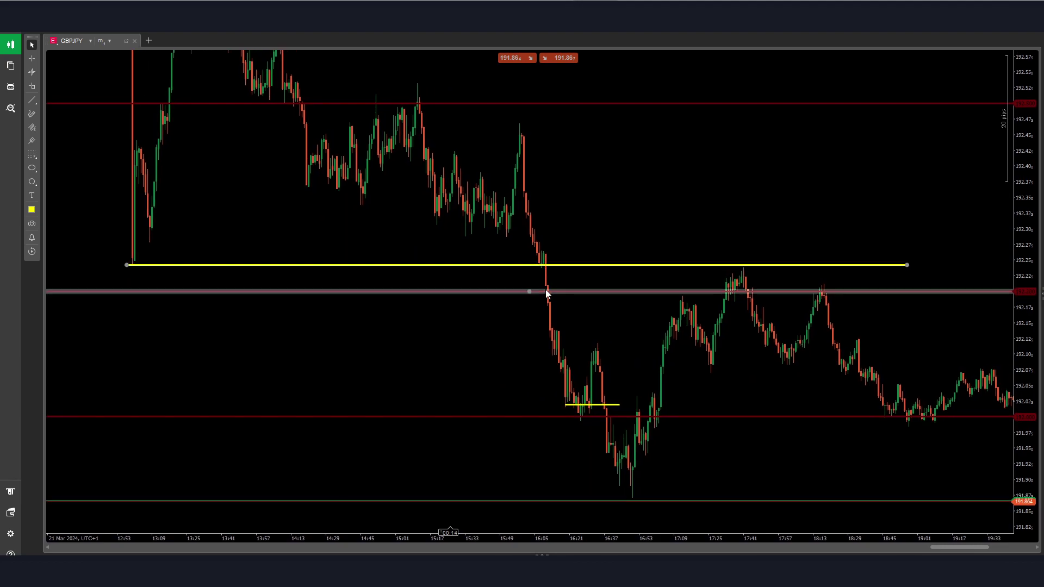
# - Copy the extended yellow level down to the afternoon low at about 191.87
pyautogui.moveTo(622, 278); pyautogui.dragTo(946, 400)
pyautogui.middleClick(600, 248)
pyautogui.middleClick(944, 405)
pyautogui.scroll(-3, 941, 419)
pyautogui.scroll(-6, 942, 418)
pyautogui.moveTo(822, 256); pyautogui.dragTo(847, 283)
pyautogui.moveTo(564, 101); pyautogui.dragTo(1022, 422)
pyautogui.moveTo(799, 360); pyautogui.dragTo(846, 399)
pyautogui.middleClick(662, 191)
pyautogui.moveTo(561, 141); pyautogui.dragTo(955, 415)
pyautogui.scroll(-5, 633, 280)
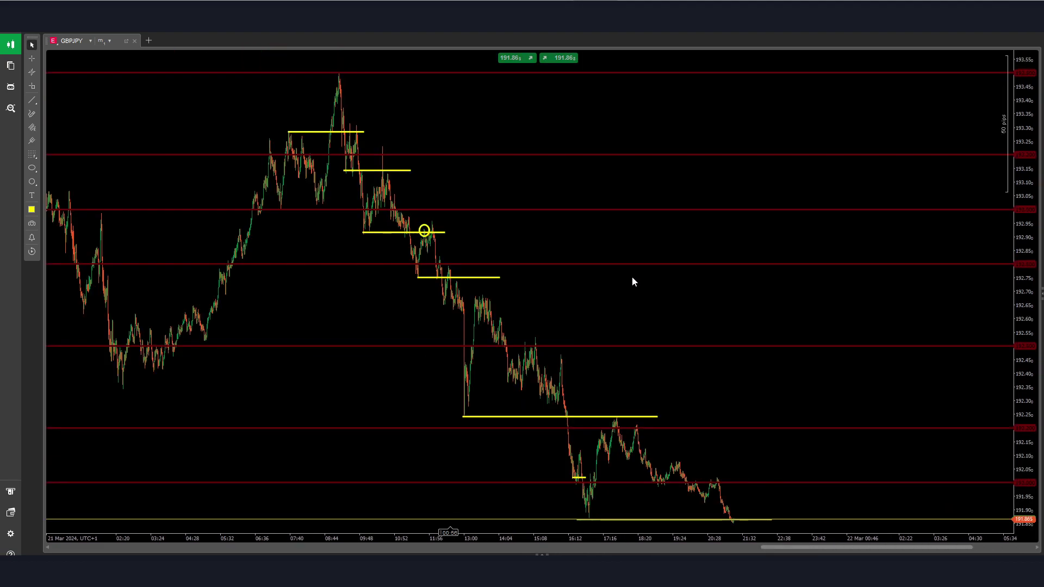
# - Sketch a large downward arrow from the morning high past the low near 191.87, and clear the annotations
pyautogui.moveTo(511, 290); pyautogui.dragTo(516, 244)
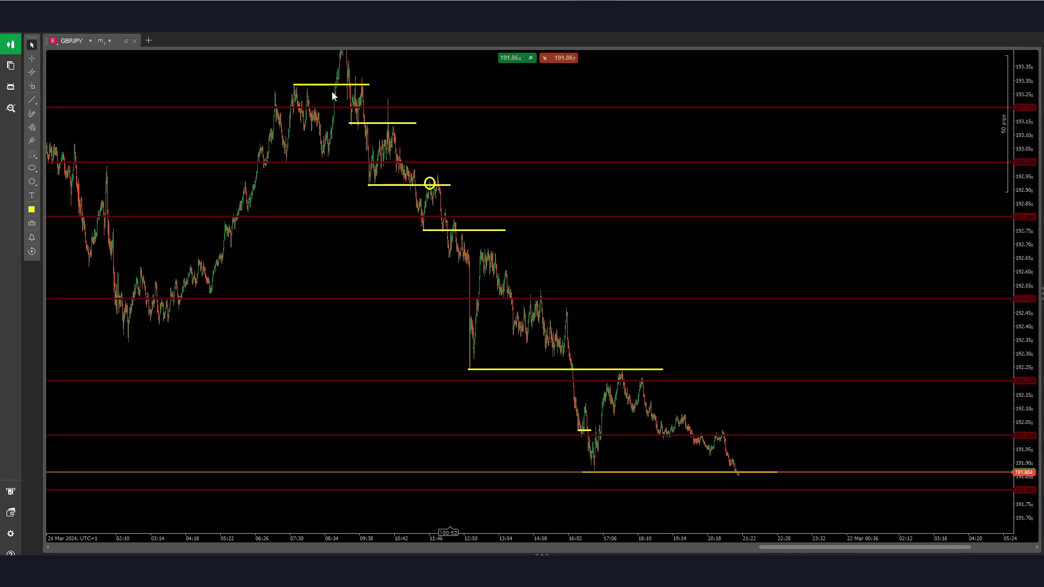
pyautogui.moveTo(346, 56); pyautogui.dragTo(785, 507)
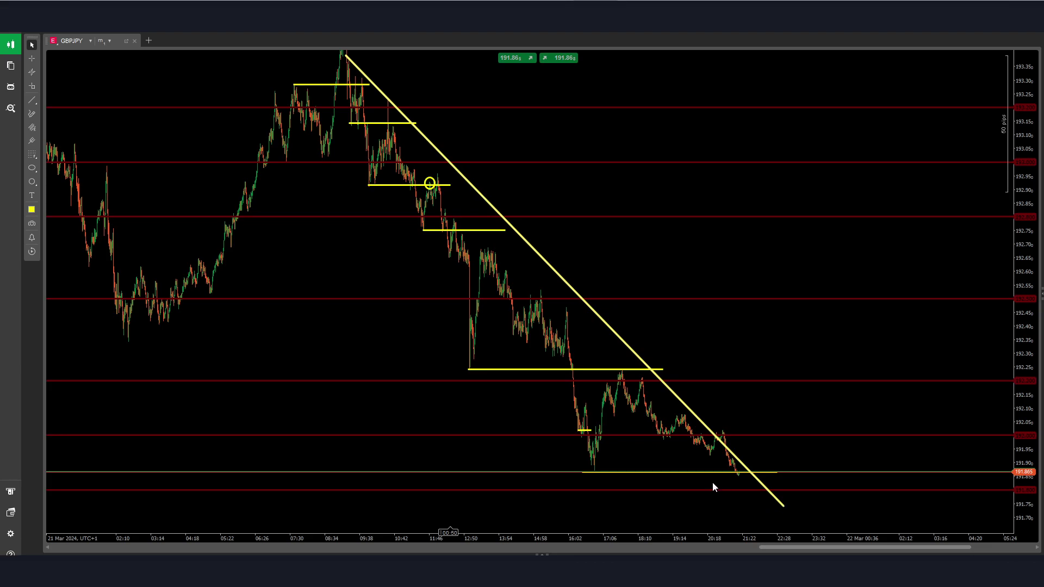
pyautogui.moveTo(841, 531); pyautogui.dragTo(772, 384)
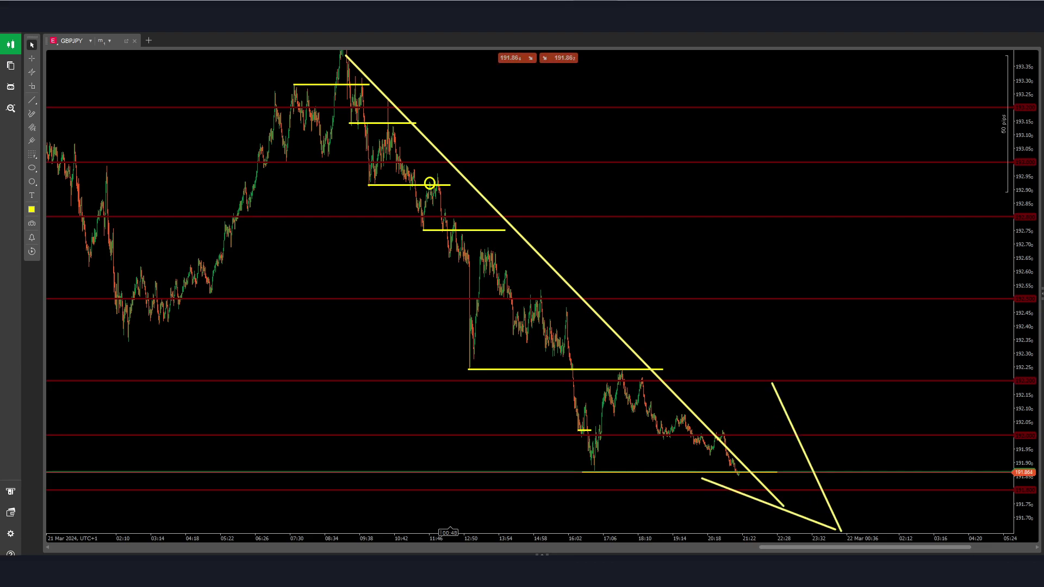
pyautogui.press('Escape')
pyautogui.moveTo(442, 332); pyautogui.dragTo(592, 250)
pyautogui.scroll(1, 620, 283)
pyautogui.moveTo(661, 258); pyautogui.dragTo(619, 197)
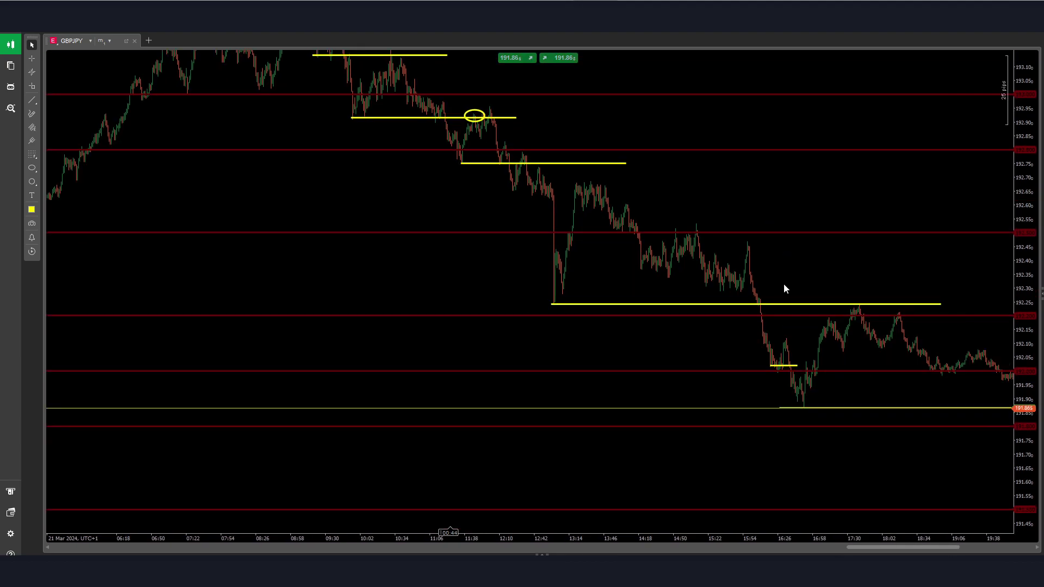
pyautogui.moveTo(784, 285); pyautogui.dragTo(774, 267)
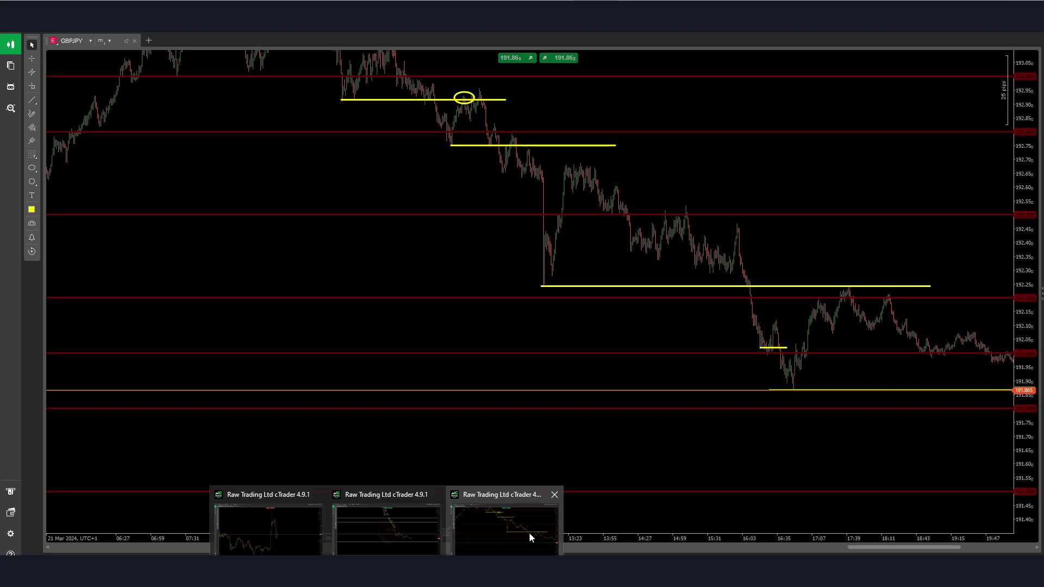
# - Switch to the GBPUSD chart and measure the drop from about 1.2799 at 08:14 to 1.2653 at 18:51
pyautogui.click(529, 532)
pyautogui.moveTo(554, 253); pyautogui.dragTo(545, 395)
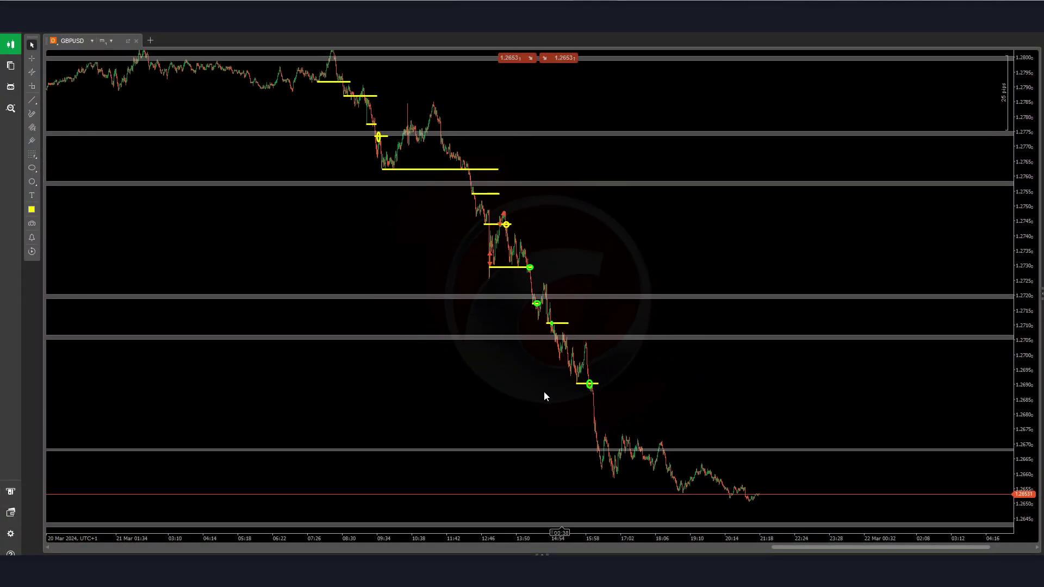
pyautogui.middleClick(392, 78)
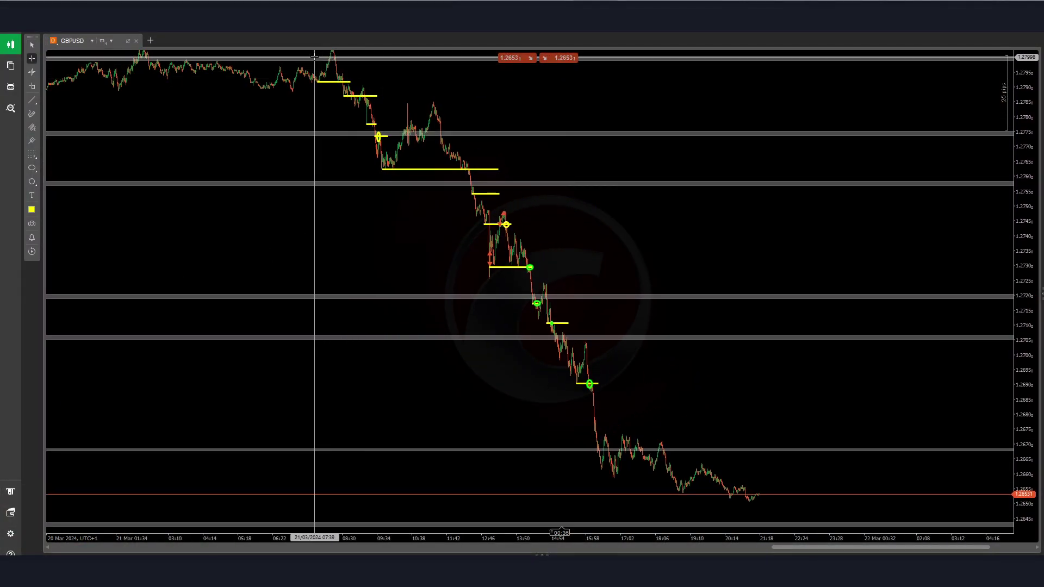
pyautogui.moveTo(333, 52); pyautogui.dragTo(679, 494)
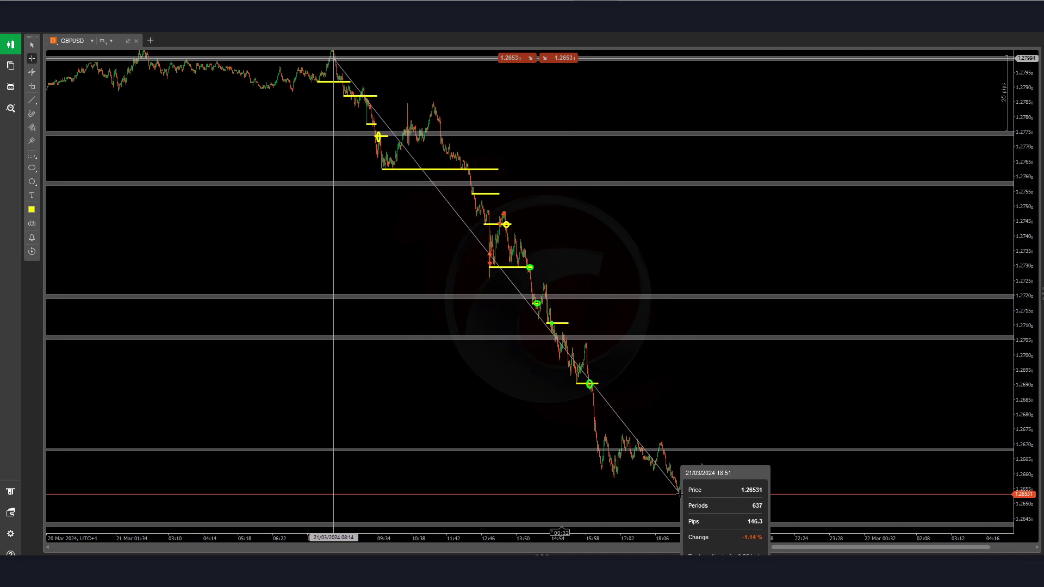
pyautogui.moveTo(679, 493); pyautogui.dragTo(680, 493)
# - Move the yellow level near 1.2792 to the low just before 07:00 at about 1.2788, extend it to about 09:50, and delete the level near 1.2787
pyautogui.moveTo(432, 243); pyautogui.dragTo(533, 288)
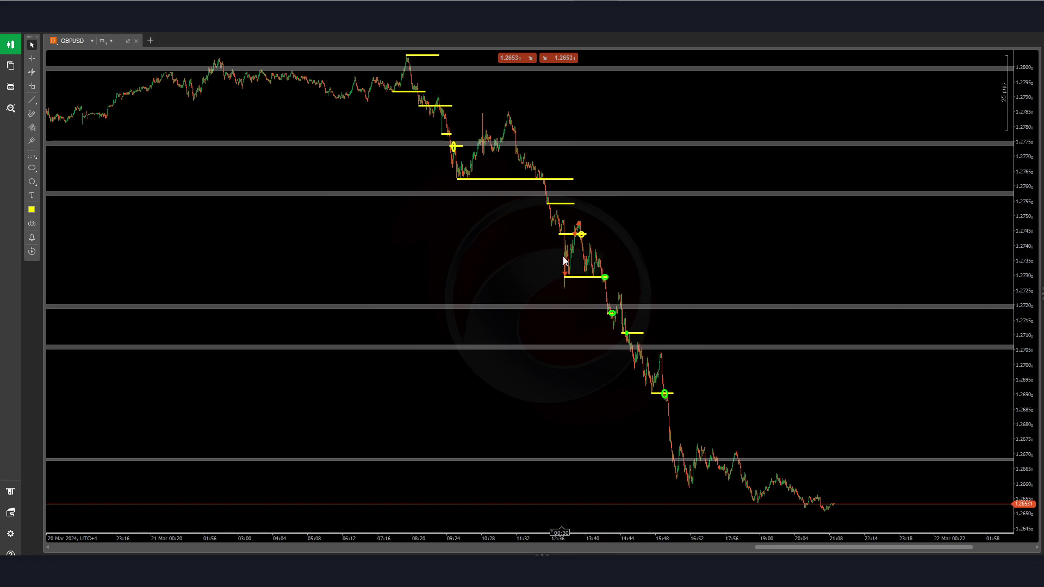
pyautogui.scroll(6, 561, 270)
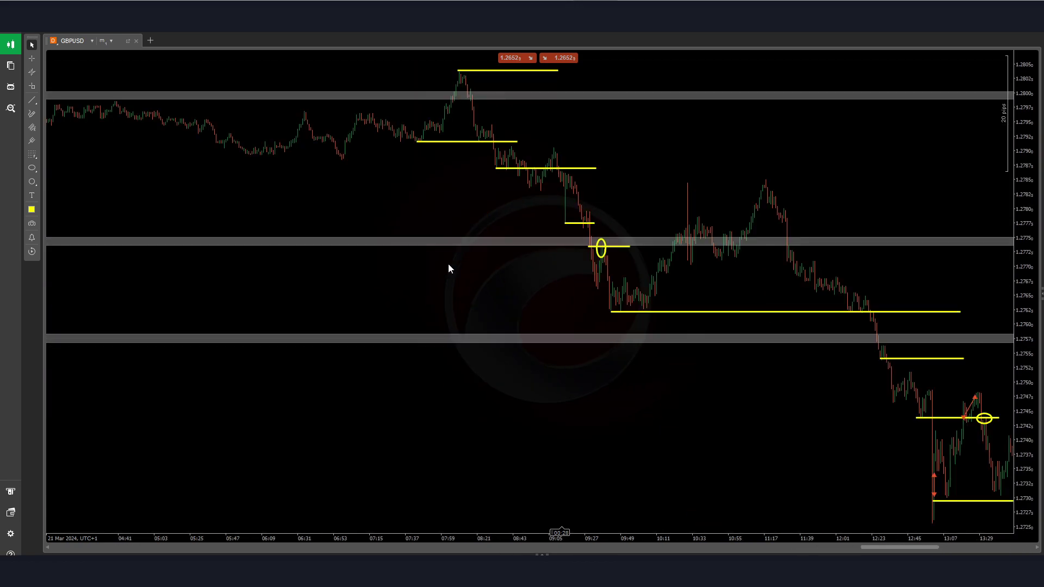
pyautogui.middleClick(546, 251)
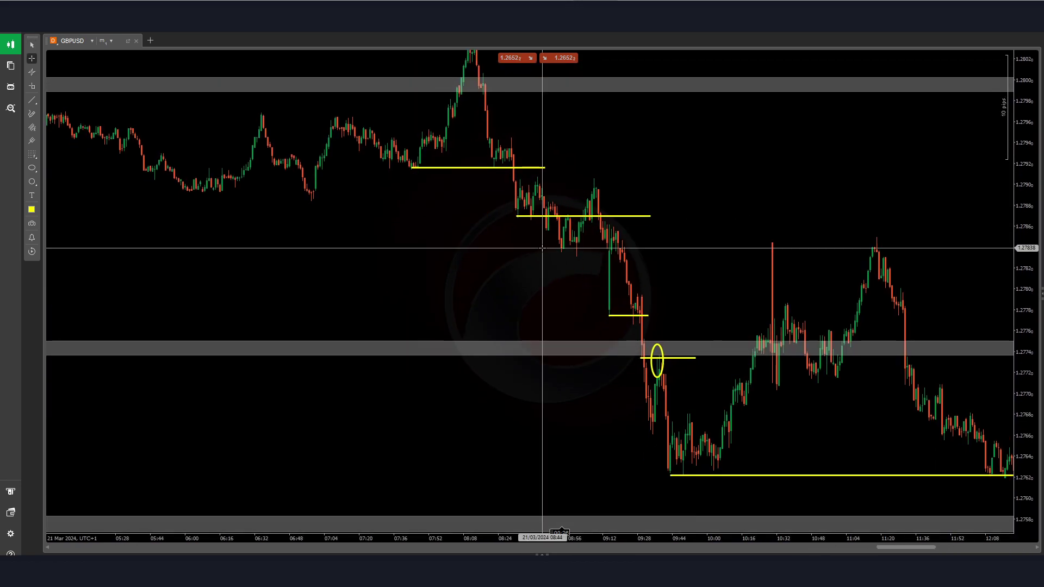
pyautogui.middleClick(596, 180)
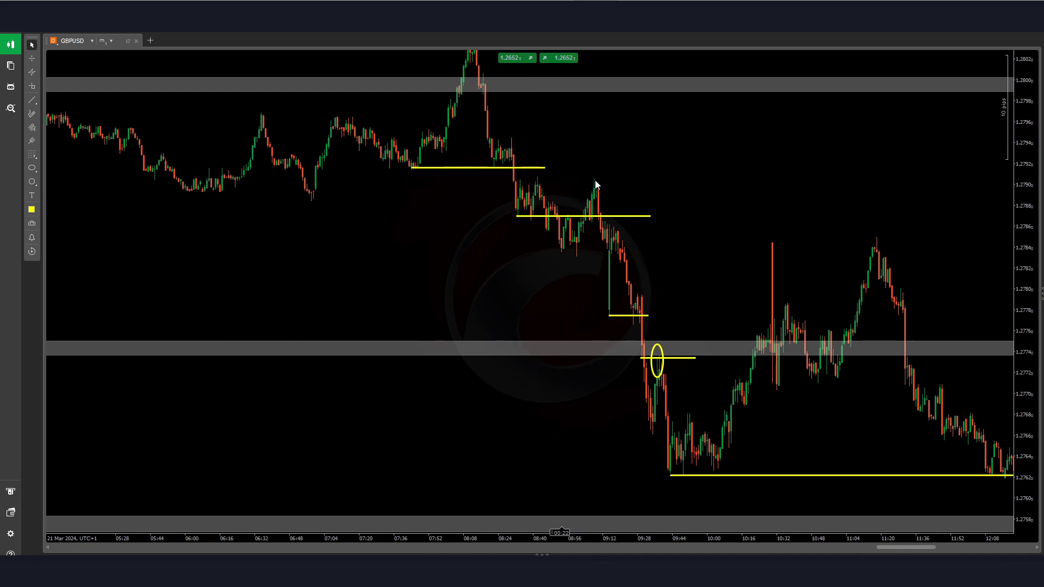
pyautogui.moveTo(597, 182); pyautogui.dragTo(564, 130)
pyautogui.middleClick(580, 187)
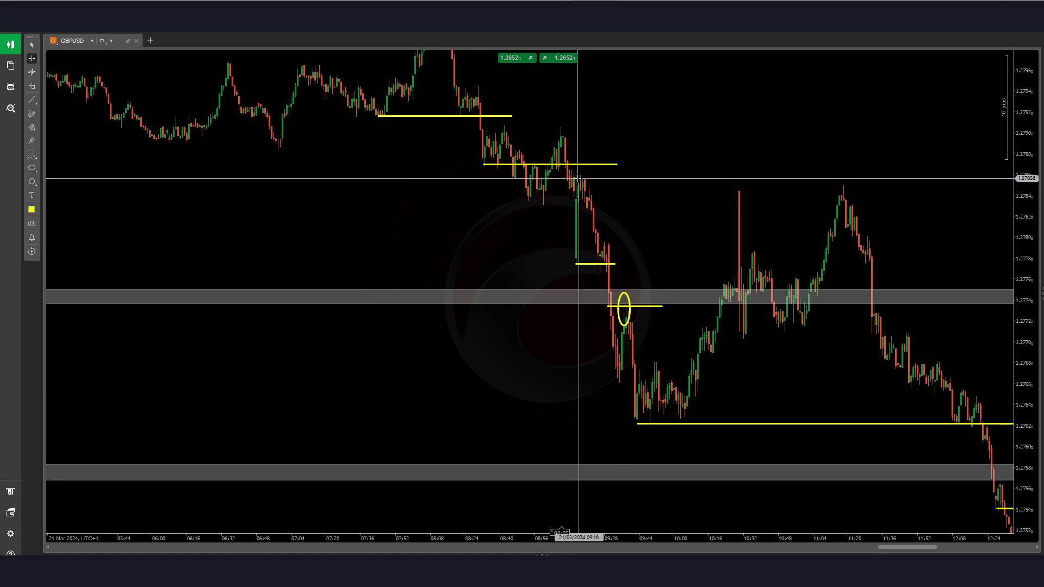
pyautogui.middleClick(612, 257)
pyautogui.moveTo(610, 209); pyautogui.dragTo(559, 180)
pyautogui.moveTo(492, 134); pyautogui.dragTo(805, 231)
pyautogui.moveTo(565, 175); pyautogui.dragTo(562, 184)
pyautogui.scroll(-3, 562, 188)
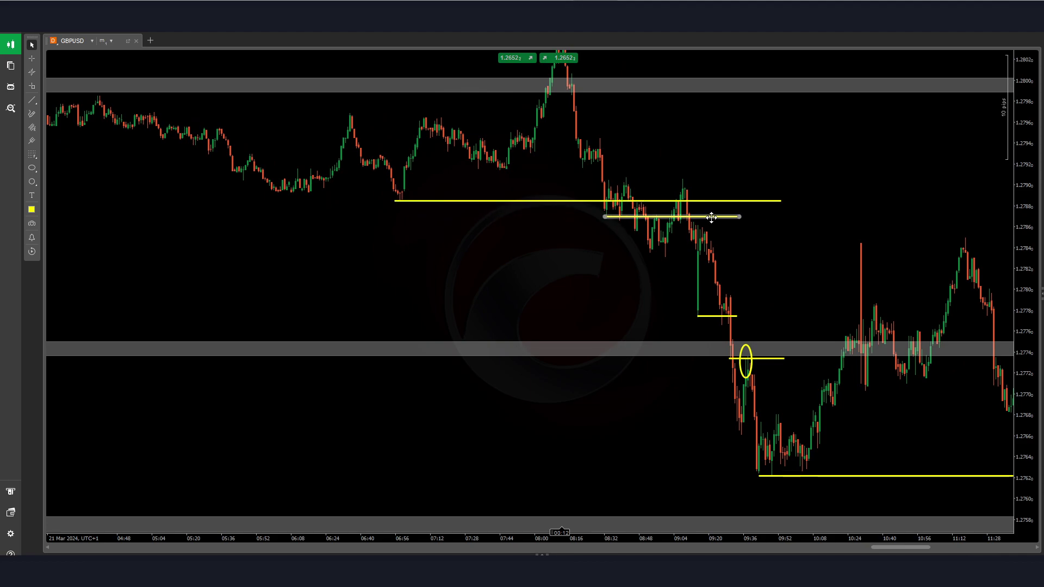
pyautogui.press('Delete')
# - Measure the drop from the yellow-circled retest near 1.2773 to the low at about 1.2762
pyautogui.middleClick(690, 217)
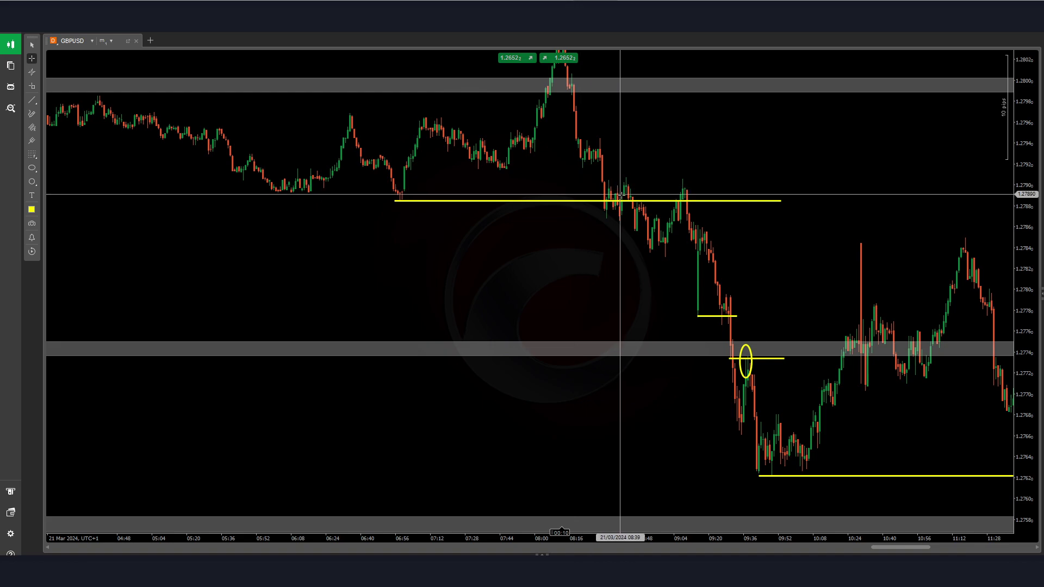
pyautogui.moveTo(674, 200); pyautogui.dragTo(512, 190)
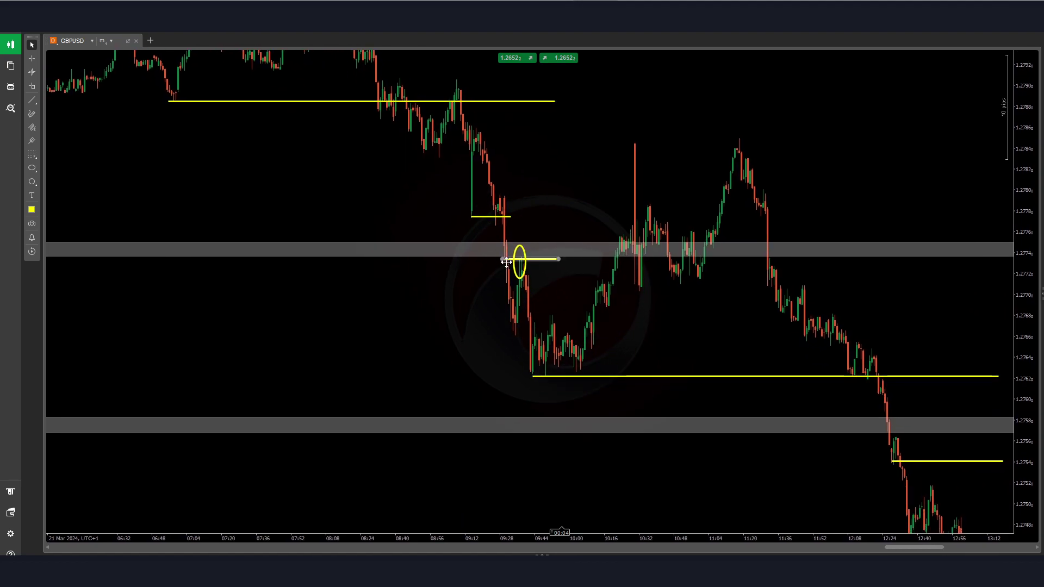
pyautogui.moveTo(523, 260); pyautogui.dragTo(540, 373)
# - Mark the late-morning range near 1.2784 and 1.2771, and measure the drop from its boxed retest to about 1.2753
pyautogui.moveTo(650, 318); pyautogui.dragTo(518, 292)
pyautogui.moveTo(493, 138); pyautogui.dragTo(496, 163)
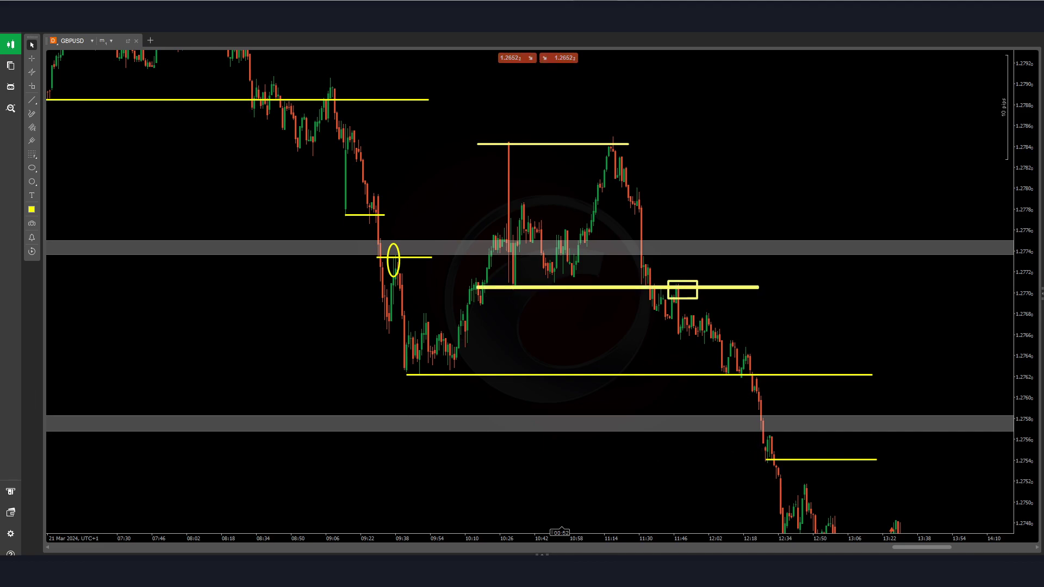
pyautogui.middleClick(634, 308)
pyautogui.moveTo(670, 289); pyautogui.dragTo(780, 476)
pyautogui.middleClick(731, 438)
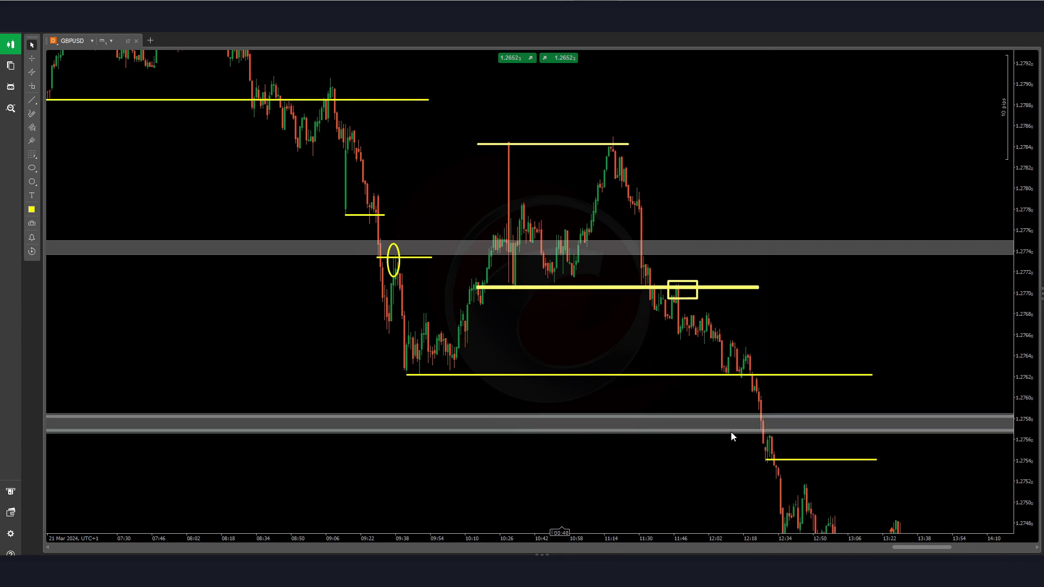
# - Switch the GBPUSD chart to a tick timeframe around the sharp drop at 13:00
pyautogui.moveTo(634, 314); pyautogui.dragTo(486, 129)
pyautogui.middleClick(549, 143)
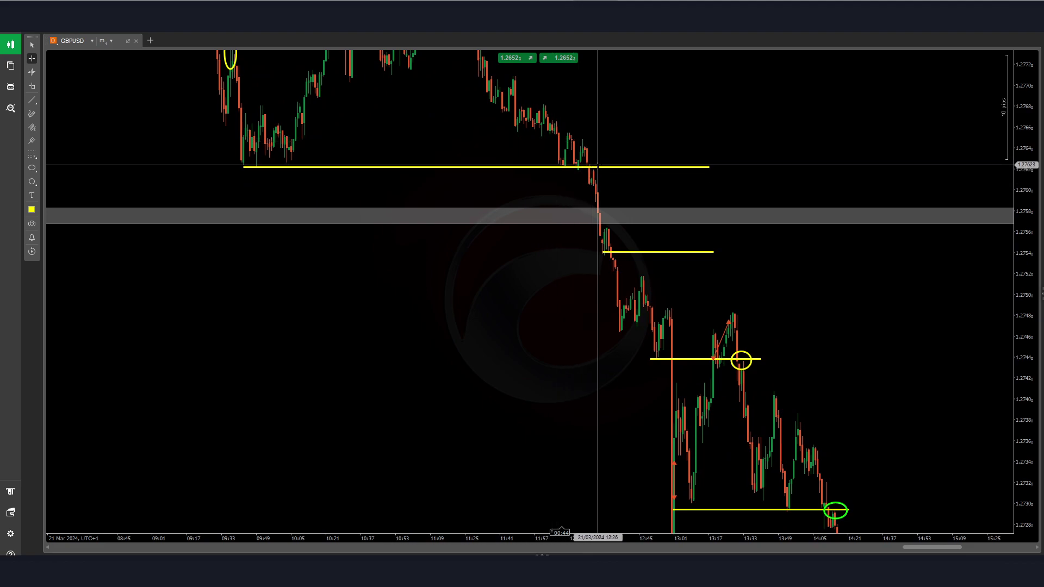
pyautogui.middleClick(620, 255)
pyautogui.moveTo(683, 294); pyautogui.dragTo(674, 191)
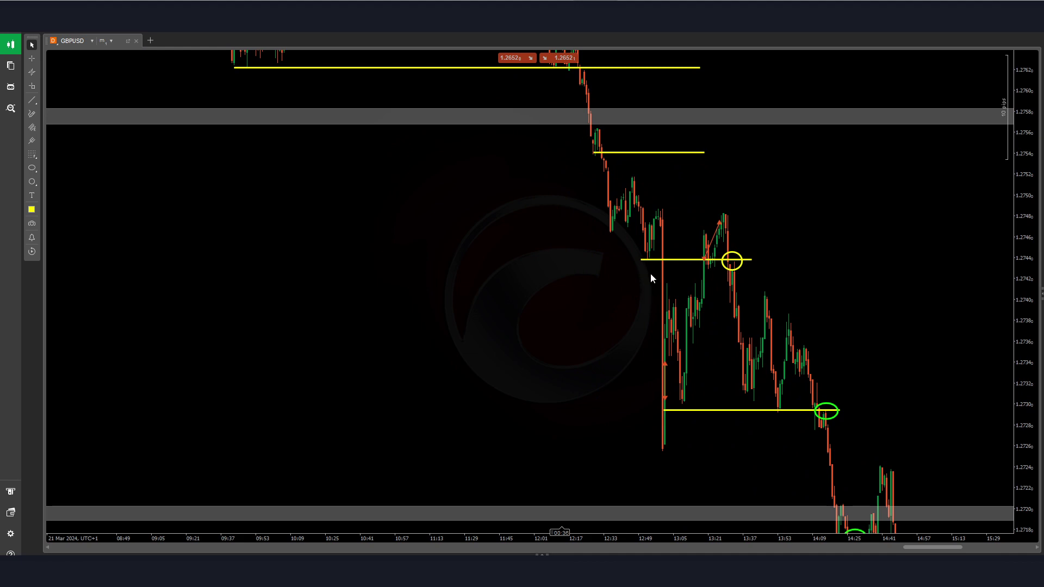
pyautogui.click(310, 23)
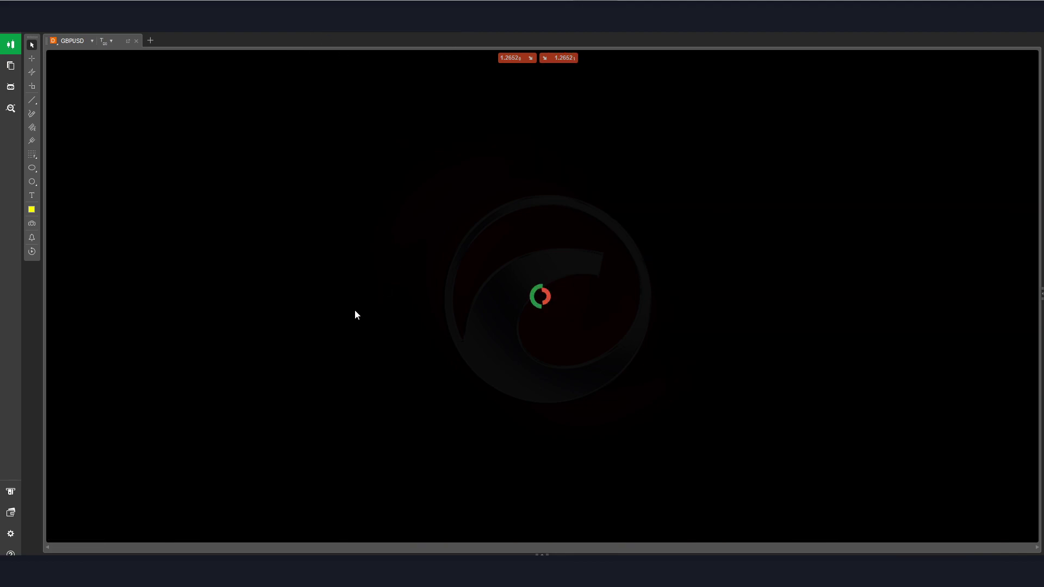
pyautogui.moveTo(253, 331); pyautogui.dragTo(827, 538)
pyautogui.moveTo(453, 291); pyautogui.dragTo(569, 489)
pyautogui.moveTo(303, 249); pyautogui.dragTo(390, 249)
pyautogui.scroll(5, 390, 249)
pyautogui.moveTo(788, 372); pyautogui.dragTo(807, 246)
pyautogui.moveTo(1026, 374); pyautogui.dragTo(1027, 339)
pyautogui.moveTo(749, 345); pyautogui.dragTo(750, 328)
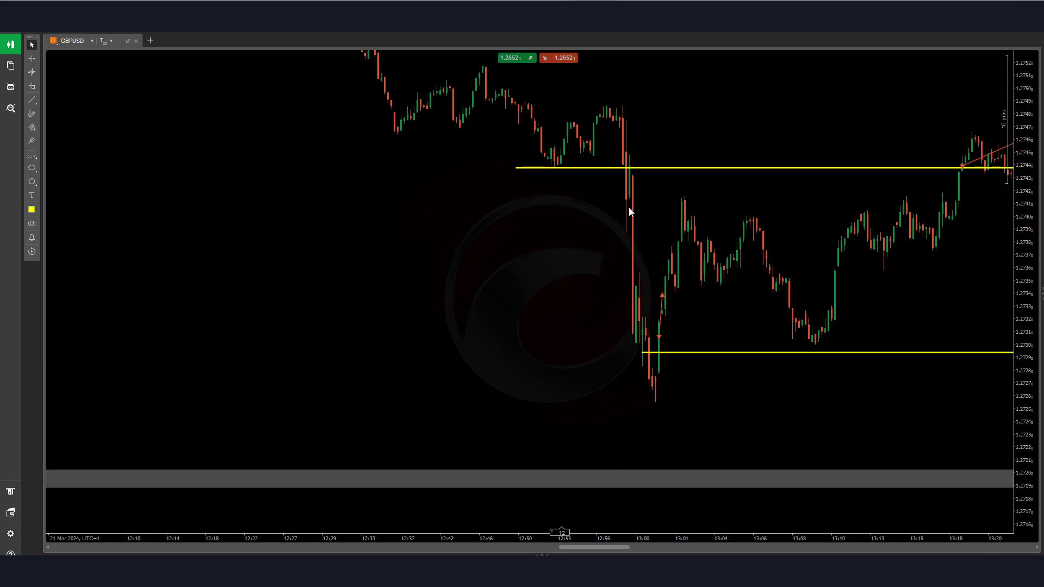
# - Raise the yellow support level beneath the 13:00 drop to about 1.2730 and clear the box sketched along it
pyautogui.moveTo(655, 358); pyautogui.dragTo(624, 320)
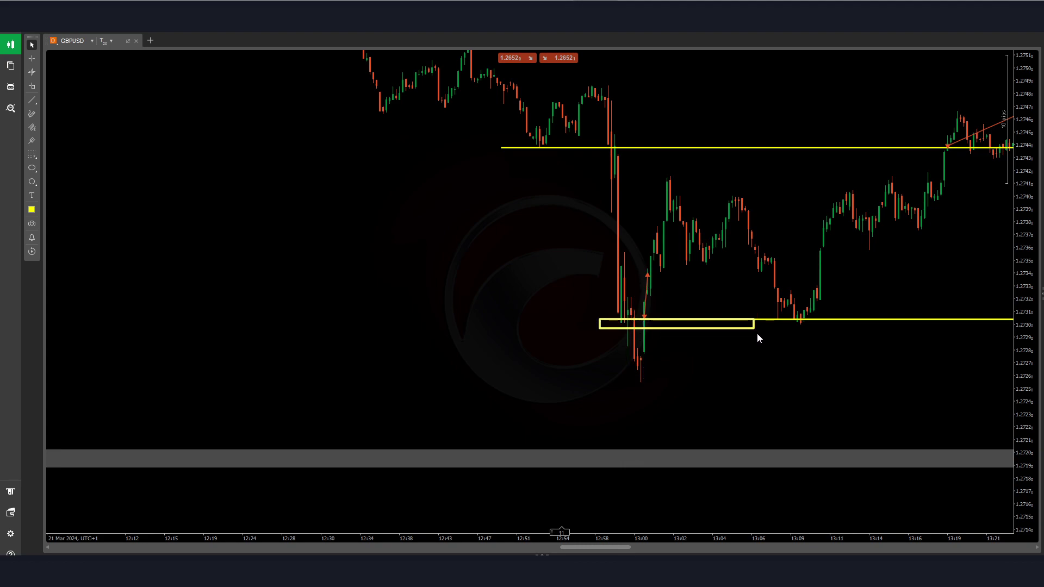
pyautogui.moveTo(639, 309); pyautogui.dragTo(662, 328)
pyautogui.press('Delete')
pyautogui.moveTo(638, 274); pyautogui.dragTo(664, 277)
# - Return the GBPUSD chart to the one-minute timeframe around the 13:00 drop
pyautogui.moveTo(845, 239); pyautogui.dragTo(756, 301)
pyautogui.scroll(-2, 674, 280)
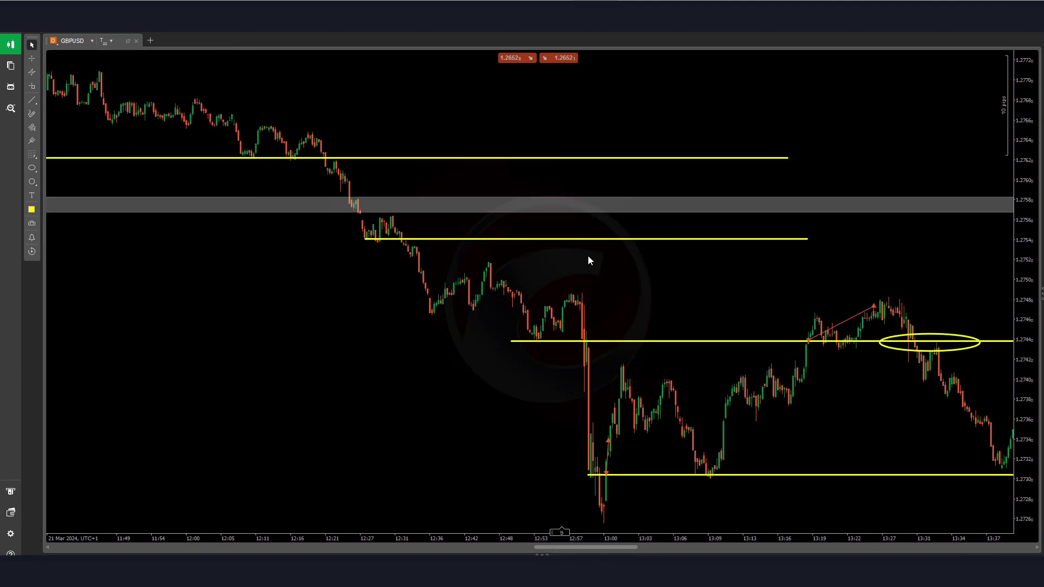
pyautogui.click(267, 20)
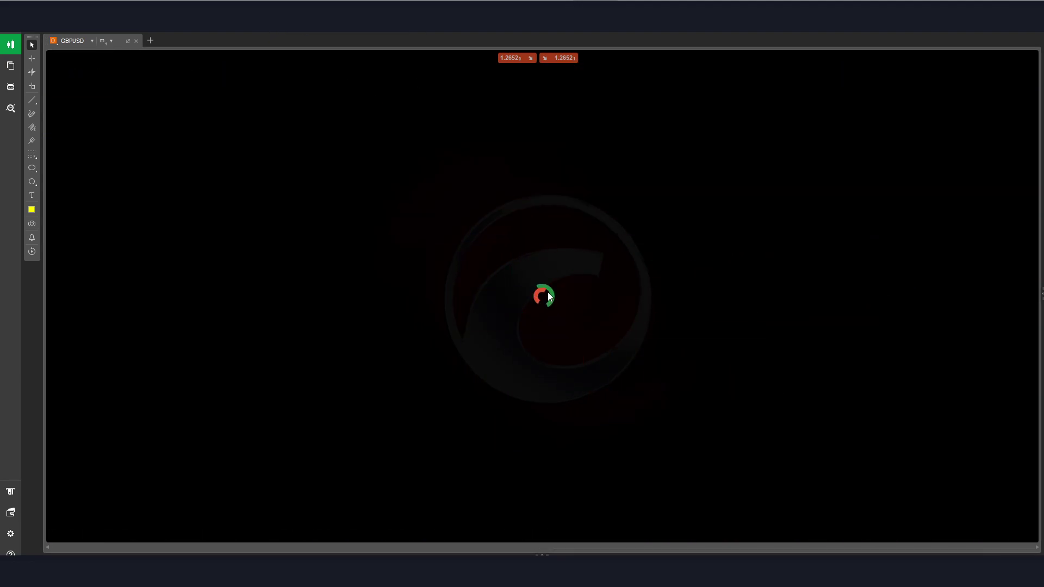
pyautogui.scroll(1, 357, 351)
pyautogui.scroll(-4, 265, 337)
pyautogui.moveTo(265, 337); pyautogui.dragTo(413, 397)
pyautogui.scroll(5, 459, 319)
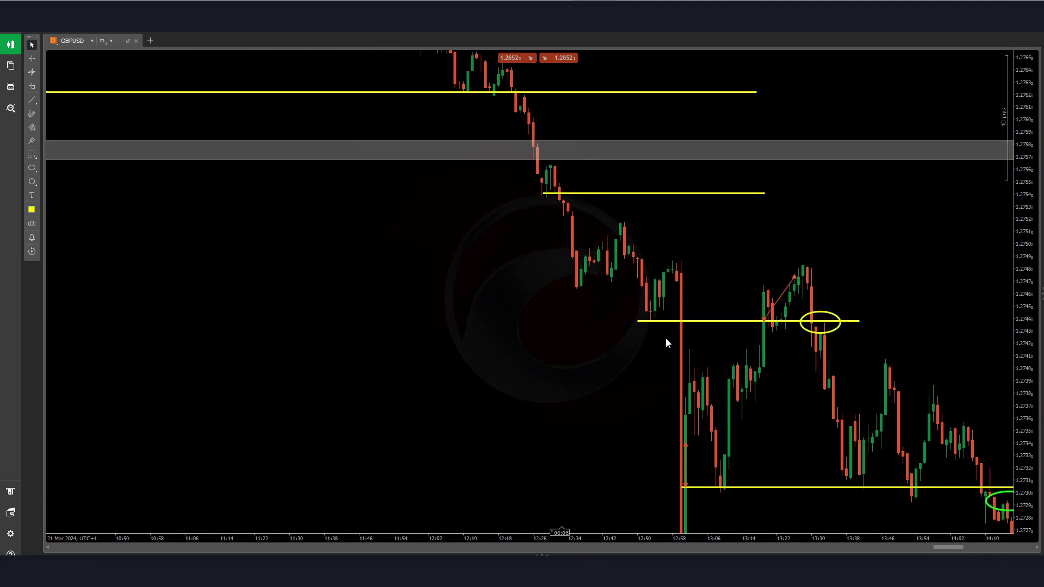
# - Measure the rise from the yellow level near 1.2744 to the 13:30 high at about 1.2748
pyautogui.moveTo(723, 266); pyautogui.dragTo(640, 253)
pyautogui.middleClick(662, 258)
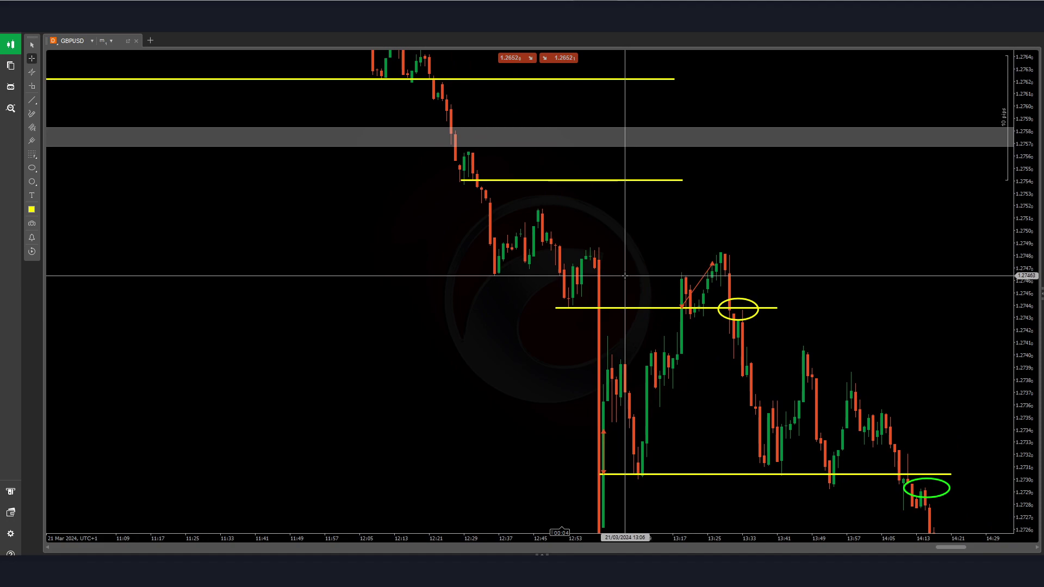
pyautogui.moveTo(673, 305); pyautogui.dragTo(729, 246)
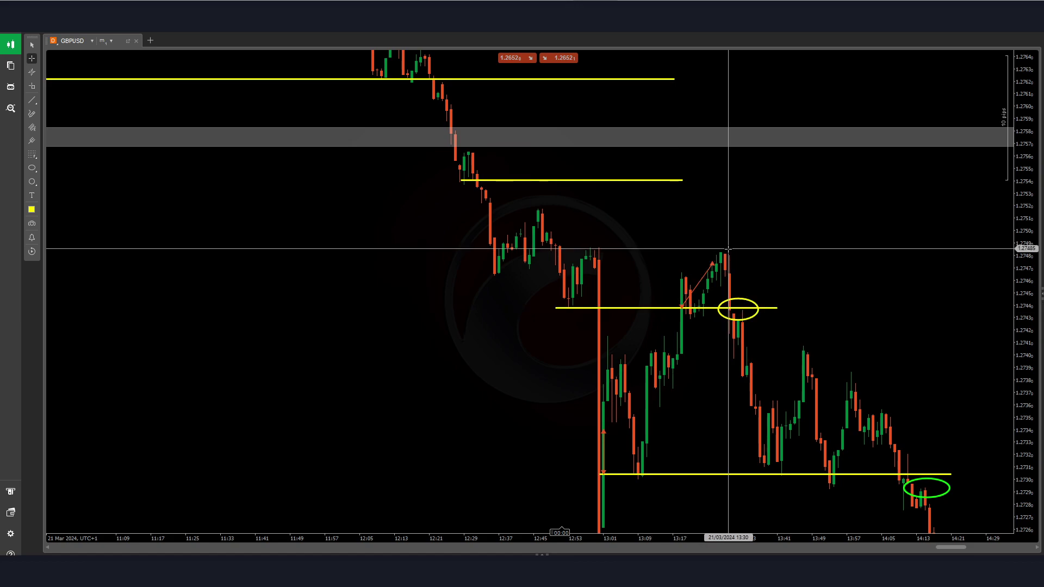
# - Measure the GBPUSD drop from about 1.2743 at 13:52 to about 1.2659 near 16:45
pyautogui.scroll(-3, 740, 167)
pyautogui.moveTo(772, 272); pyautogui.dragTo(762, 199)
pyautogui.moveTo(1016, 325); pyautogui.dragTo(1018, 234)
pyautogui.moveTo(809, 186); pyautogui.dragTo(588, 71)
pyautogui.moveTo(702, 152); pyautogui.dragTo(712, 204)
pyautogui.moveTo(1021, 239); pyautogui.dragTo(1019, 327)
pyautogui.moveTo(762, 239); pyautogui.dragTo(652, 168)
pyautogui.scroll(-4, 651, 168)
pyautogui.moveTo(619, 250); pyautogui.dragTo(582, 264)
pyautogui.middleClick(467, 142)
pyautogui.moveTo(476, 155); pyautogui.dragTo(671, 403)
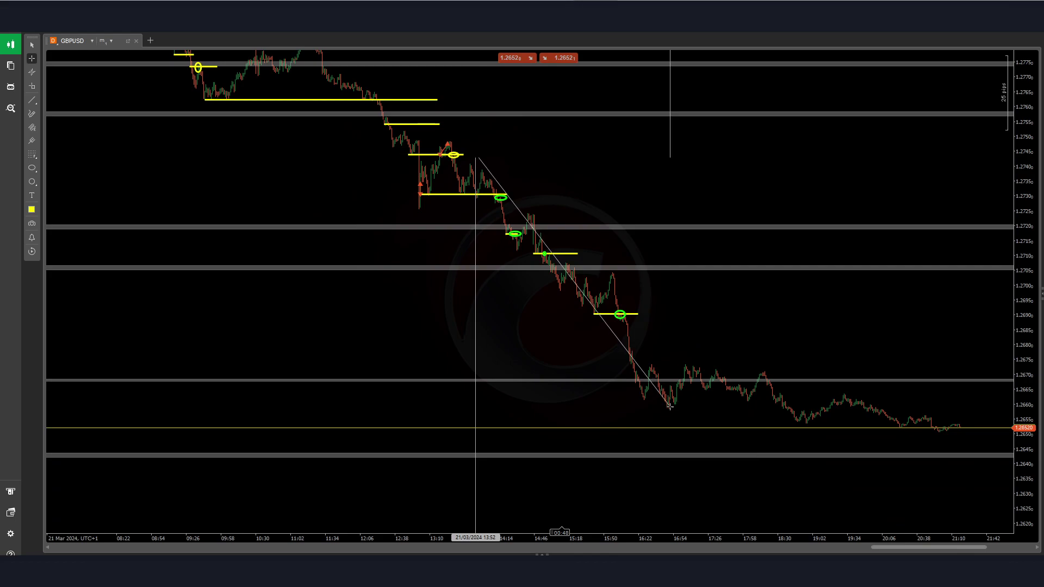
# - Examine the break of the yellow level near 1.2730 and its green-circled retest around 14:10
pyautogui.moveTo(567, 208); pyautogui.dragTo(637, 269)
pyautogui.scroll(4, 636, 268)
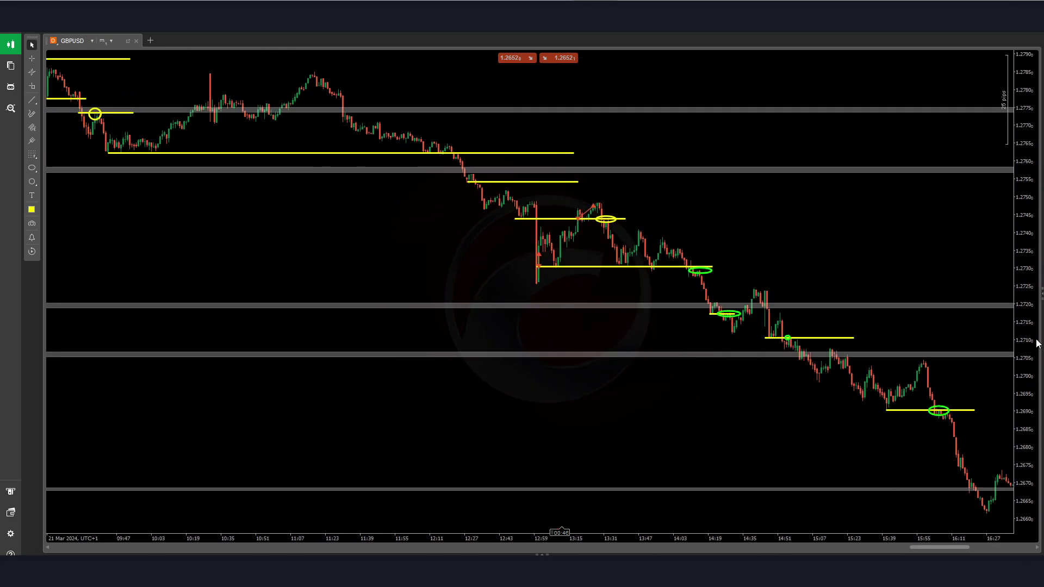
pyautogui.moveTo(677, 196); pyautogui.dragTo(688, 211)
pyautogui.moveTo(1021, 245); pyautogui.dragTo(1020, 157)
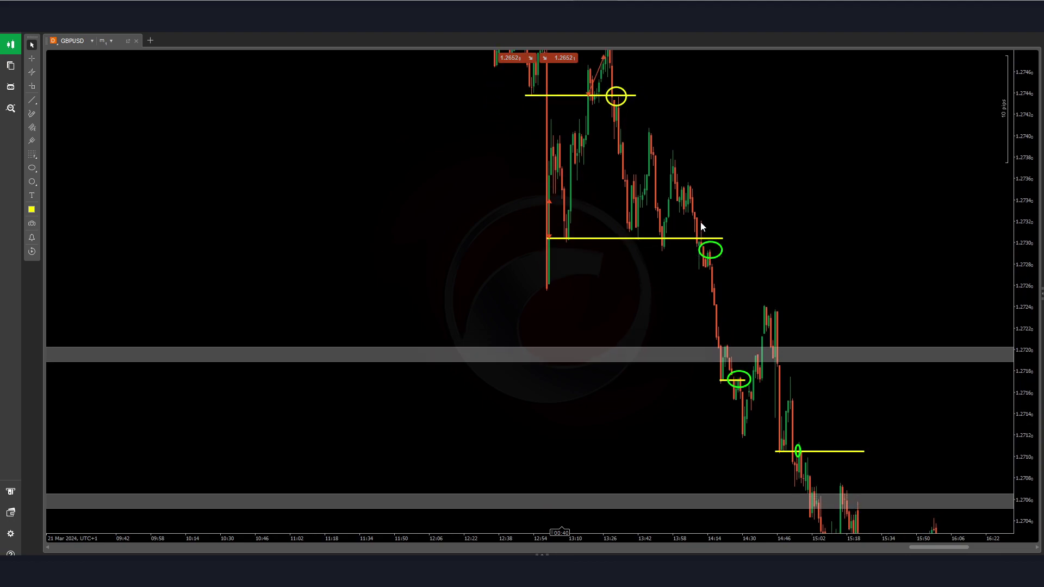
pyautogui.click(646, 211)
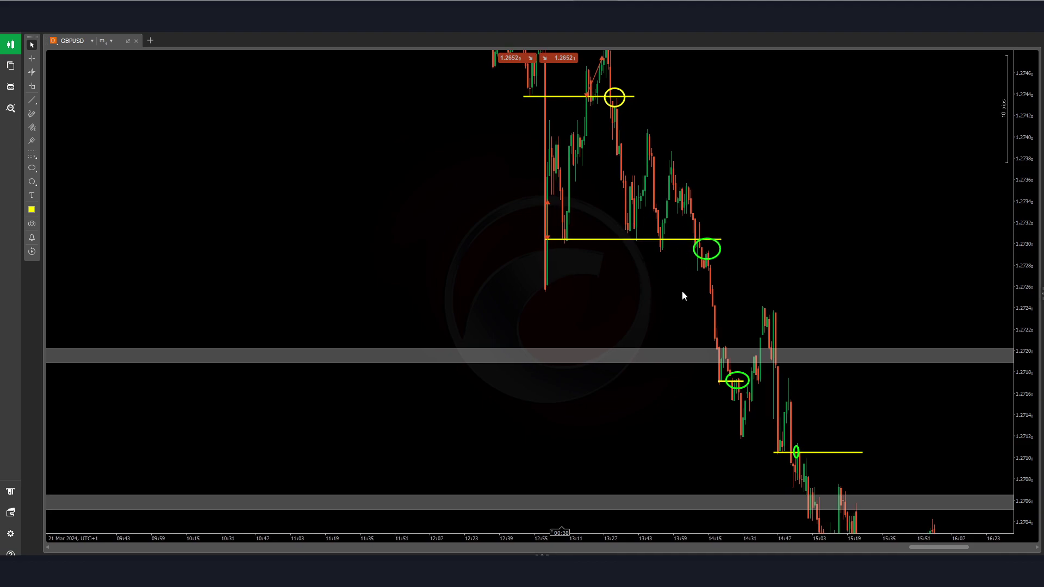
pyautogui.middleClick(645, 277)
pyautogui.moveTo(685, 240); pyautogui.dragTo(386, 251)
pyautogui.middleClick(574, 288)
# - Measure the GBPUSD drop from the circled 16:04 retest near 1.2690 to about 1.2662
pyautogui.moveTo(586, 267); pyautogui.dragTo(628, 199)
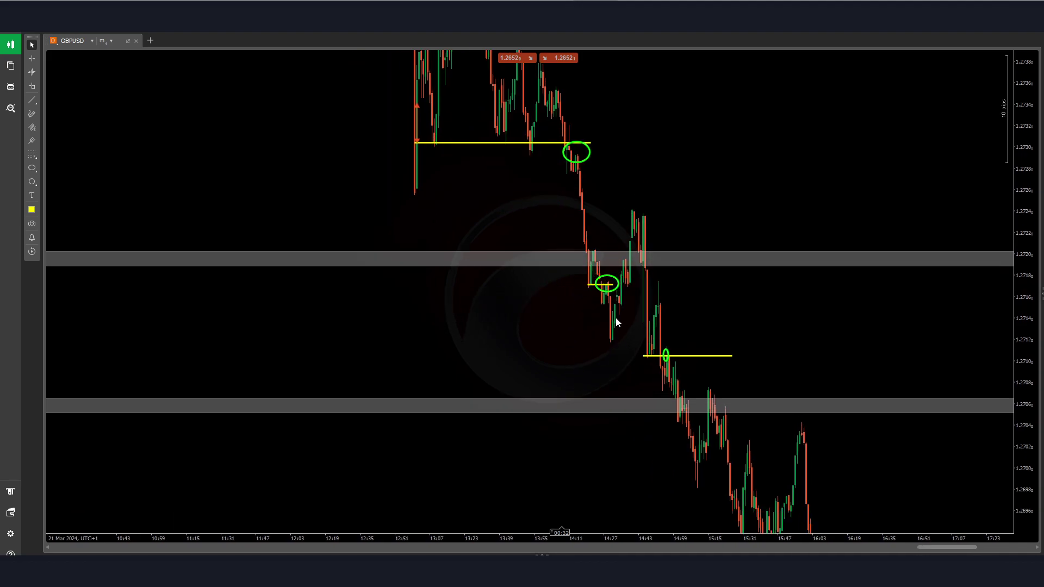
pyautogui.moveTo(616, 322); pyautogui.dragTo(571, 213)
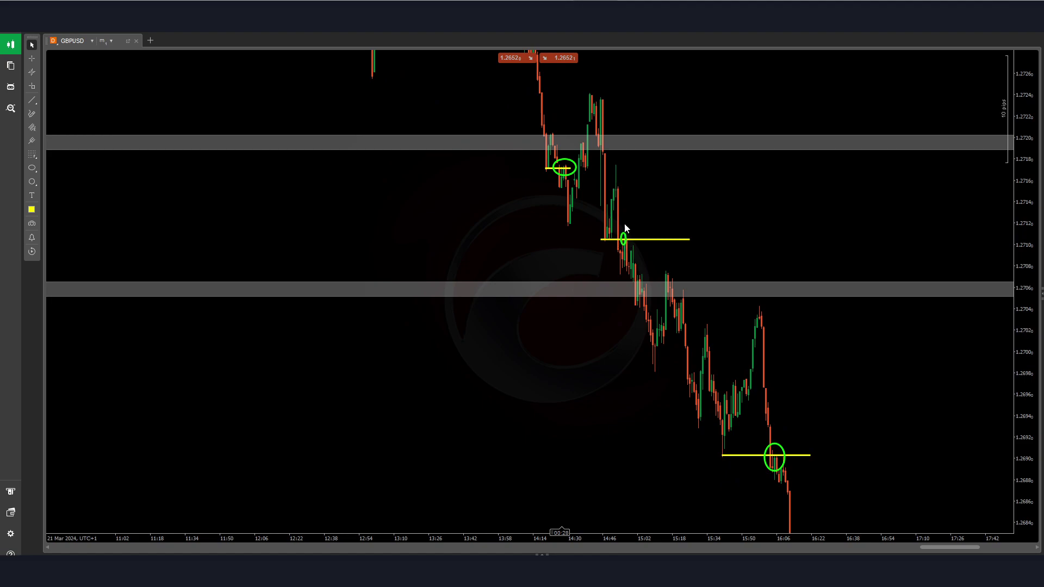
pyautogui.moveTo(650, 250); pyautogui.dragTo(582, 110)
pyautogui.moveTo(697, 321); pyautogui.dragTo(475, 74)
pyautogui.middleClick(554, 217)
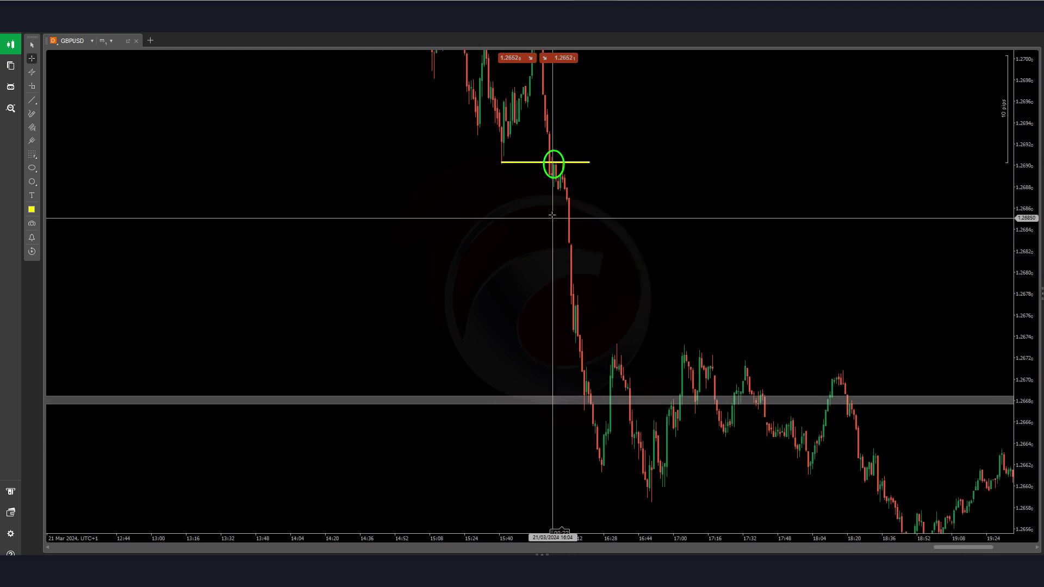
pyautogui.moveTo(553, 165); pyautogui.dragTo(609, 460)
pyautogui.middleClick(617, 430)
pyautogui.moveTo(707, 323); pyautogui.dragTo(870, 382)
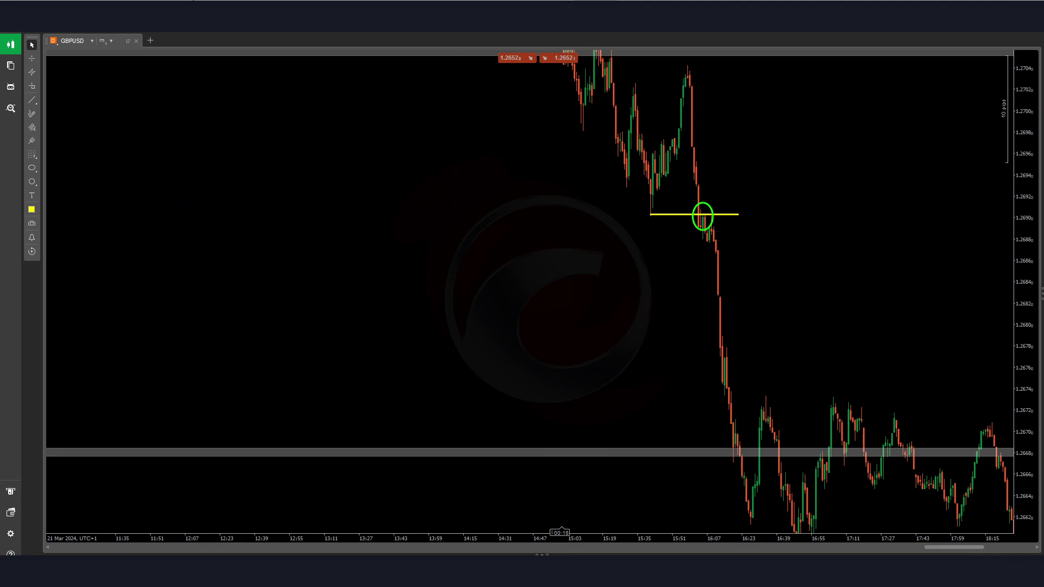
# - Switch GBPUSD to a tick timeframe and examine the circled 16:04 retest of the yellow level near 1.2690
pyautogui.click(296, 23)
pyautogui.scroll(-4, 490, 270)
pyautogui.moveTo(469, 324); pyautogui.dragTo(856, 420)
pyautogui.scroll(4, 603, 305)
pyautogui.moveTo(848, 365); pyautogui.dragTo(925, 452)
pyautogui.moveTo(1033, 393); pyautogui.dragTo(1014, 90)
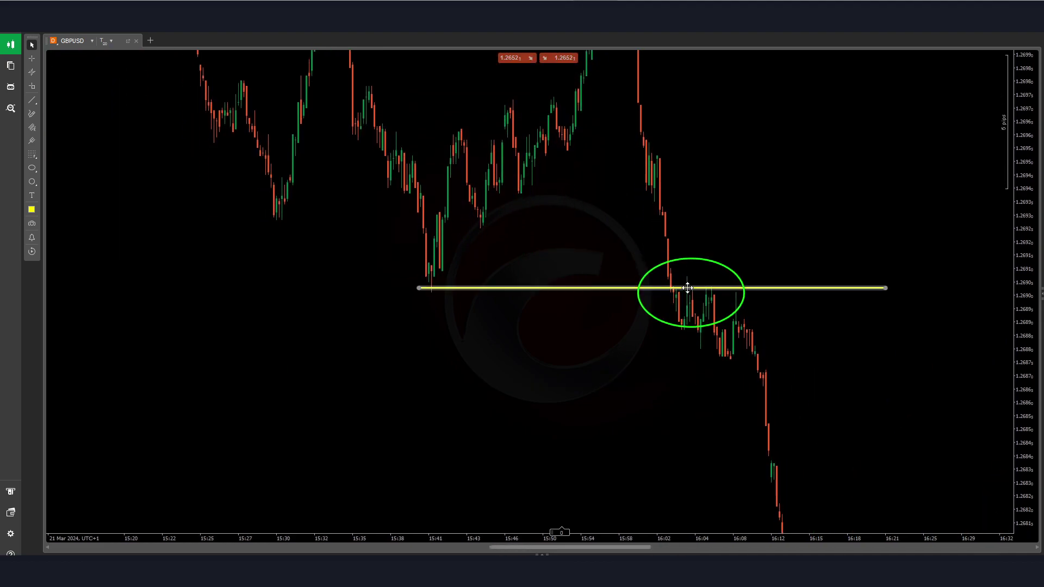
# - Measure how far price overshoots the yellow level near 1.2710 around the circled 14:55 retest
pyautogui.scroll(-2, 460, 369)
pyautogui.scroll(-1, 460, 369)
pyautogui.moveTo(525, 360); pyautogui.dragTo(731, 498)
pyautogui.moveTo(480, 367); pyautogui.dragTo(854, 341)
pyautogui.moveTo(1025, 390); pyautogui.dragTo(955, 60)
pyautogui.scroll(5, 771, 270)
pyautogui.moveTo(898, 254); pyautogui.dragTo(926, 227)
pyautogui.moveTo(1023, 299); pyautogui.dragTo(1011, 169)
pyautogui.moveTo(753, 292); pyautogui.dragTo(756, 276)
pyautogui.middleClick(752, 276)
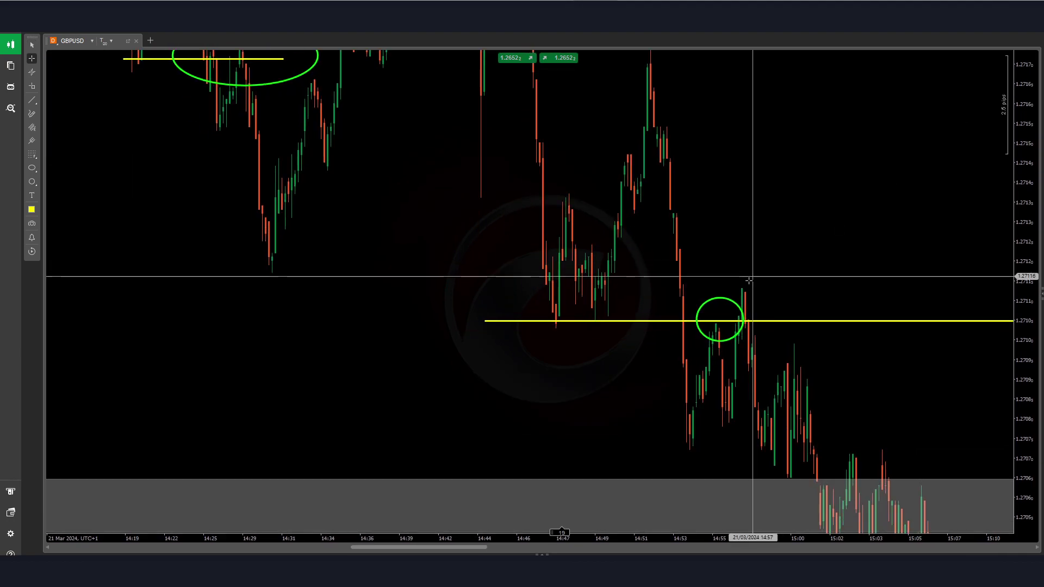
pyautogui.moveTo(720, 321); pyautogui.dragTo(744, 283)
pyautogui.middleClick(746, 282)
# - Examine the chain of broken yellow levels across the whole 21 March GBPUSD decline
pyautogui.moveTo(767, 320); pyautogui.dragTo(785, 418)
pyautogui.middleClick(587, 84)
pyautogui.scroll(-6, 757, 380)
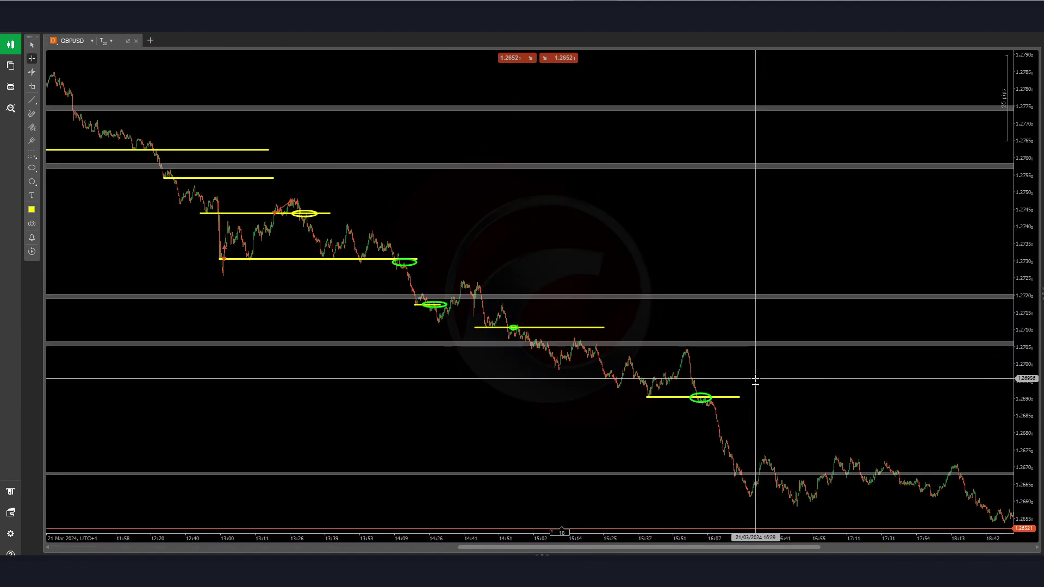
pyautogui.moveTo(559, 414); pyautogui.dragTo(856, 367)
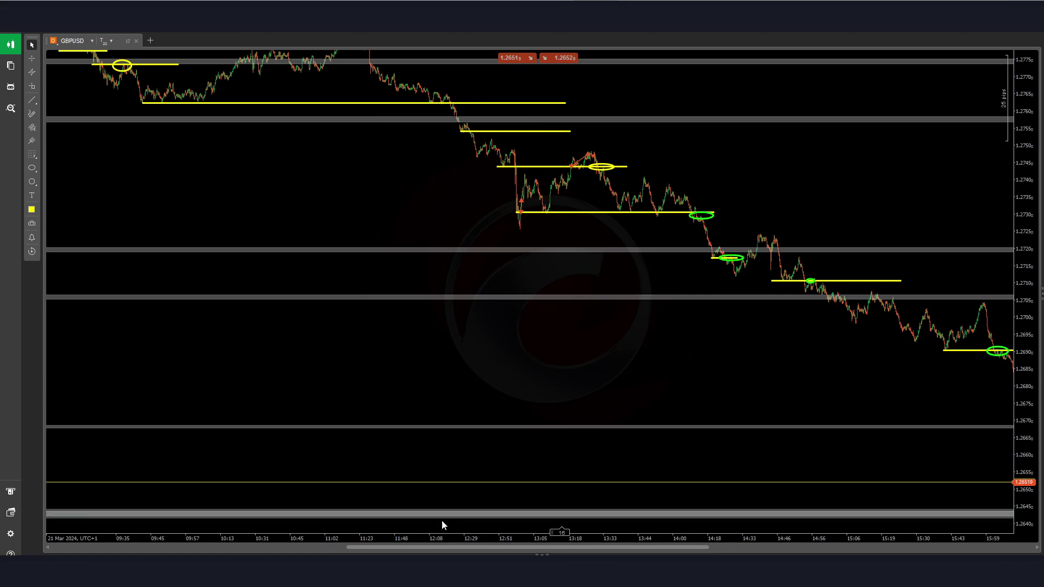
# - Switch to the XAUUSD chart and measure the rise from 2157.05 to 2223.18 and the 21 March drop to about 2166
pyautogui.click(298, 536)
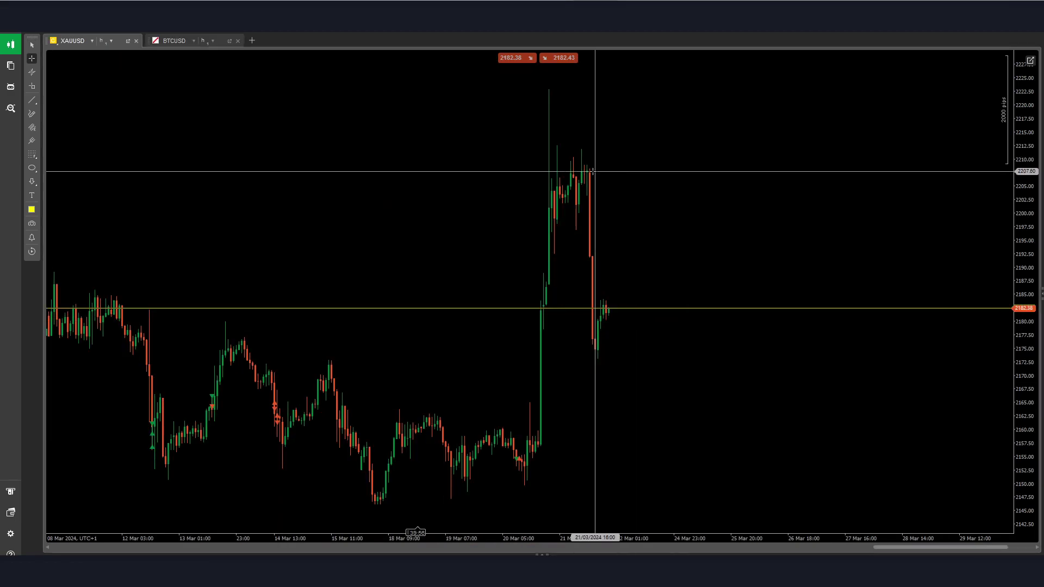
pyautogui.moveTo(542, 445); pyautogui.dragTo(564, 87)
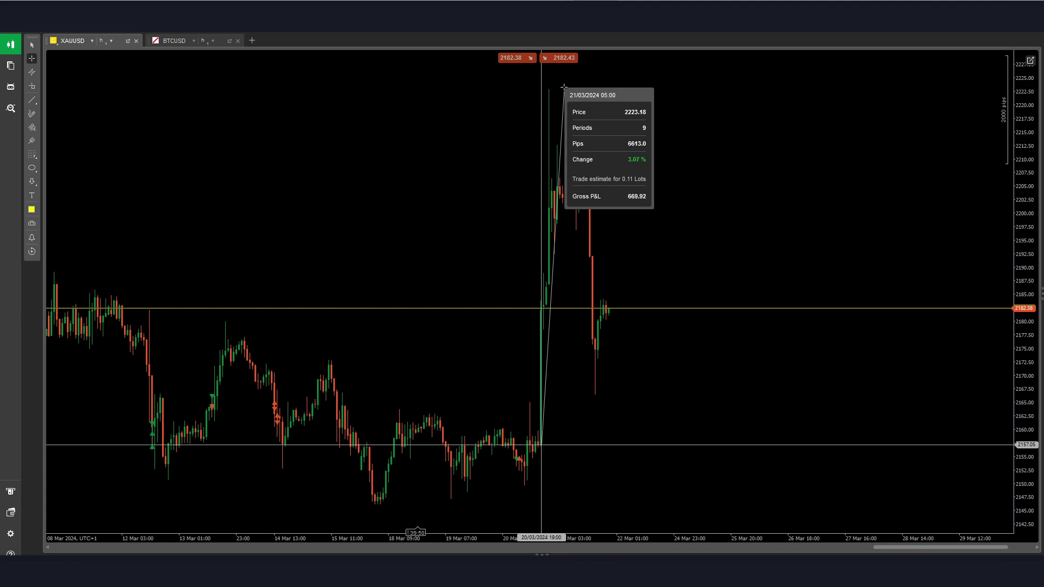
pyautogui.moveTo(564, 87); pyautogui.dragTo(564, 87)
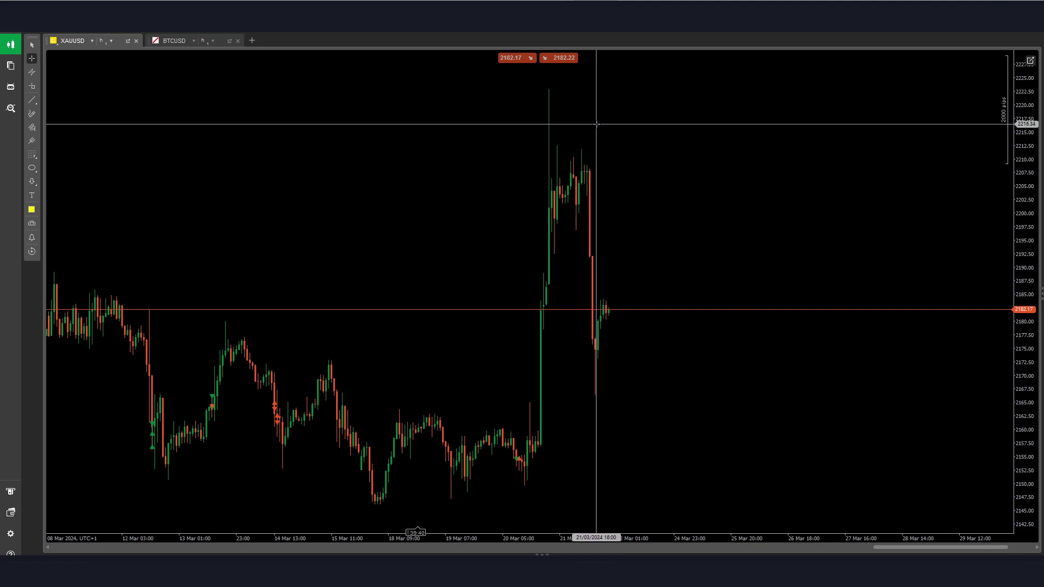
pyautogui.moveTo(599, 127); pyautogui.dragTo(602, 394)
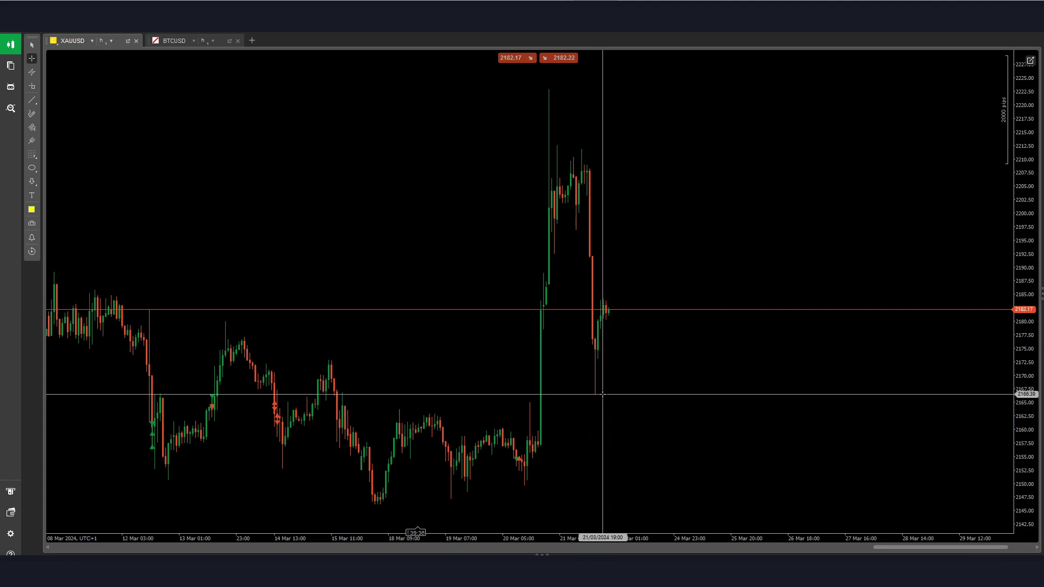
# - Set the XAUUSD chart to the one-minute timeframe and examine the yellow levels along the 21 March decline
pyautogui.click(255, 24)
pyautogui.click(263, 78)
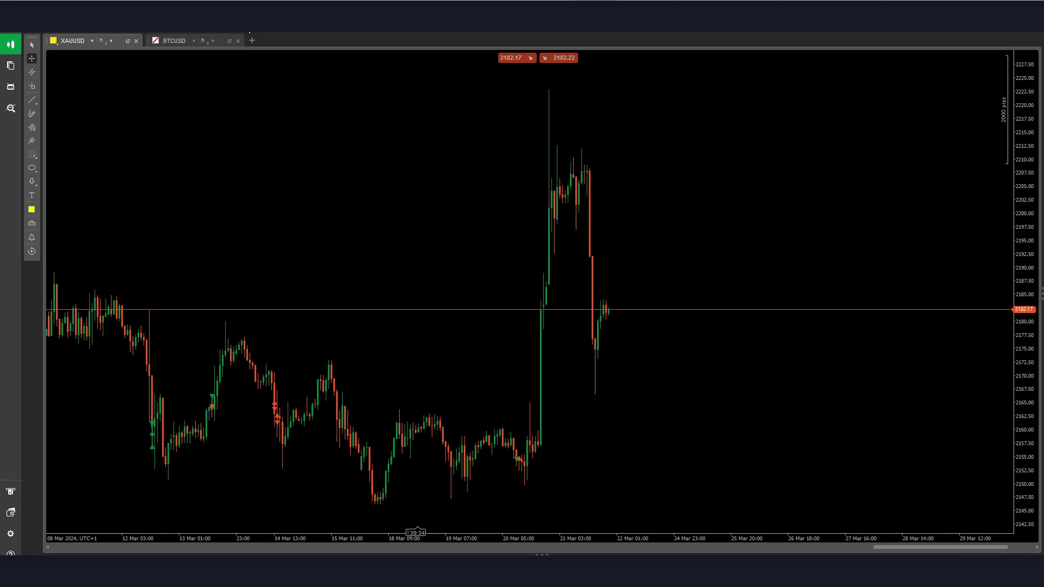
pyautogui.click(273, 29)
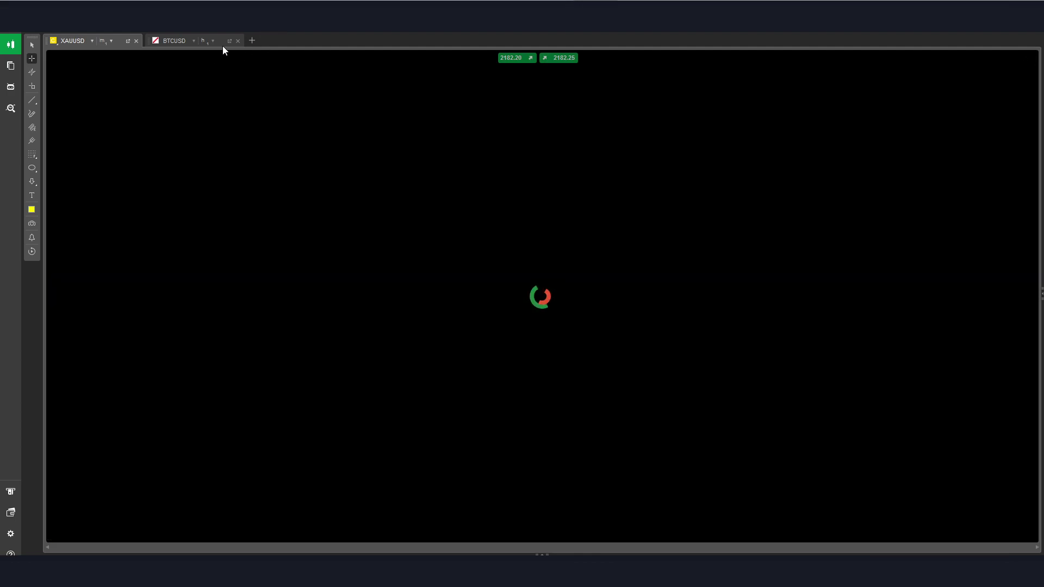
pyautogui.middleClick(475, 250)
pyautogui.scroll(-5, 430, 258)
pyautogui.moveTo(437, 324); pyautogui.dragTo(863, 374)
pyautogui.scroll(2, 643, 265)
pyautogui.scroll(1, 613, 273)
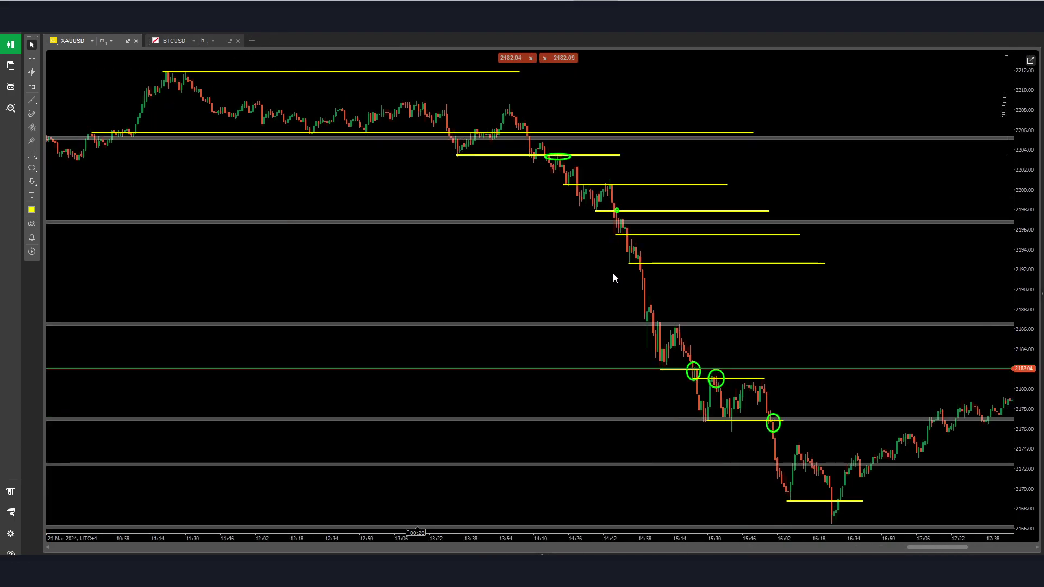
pyautogui.moveTo(613, 272); pyautogui.dragTo(716, 323)
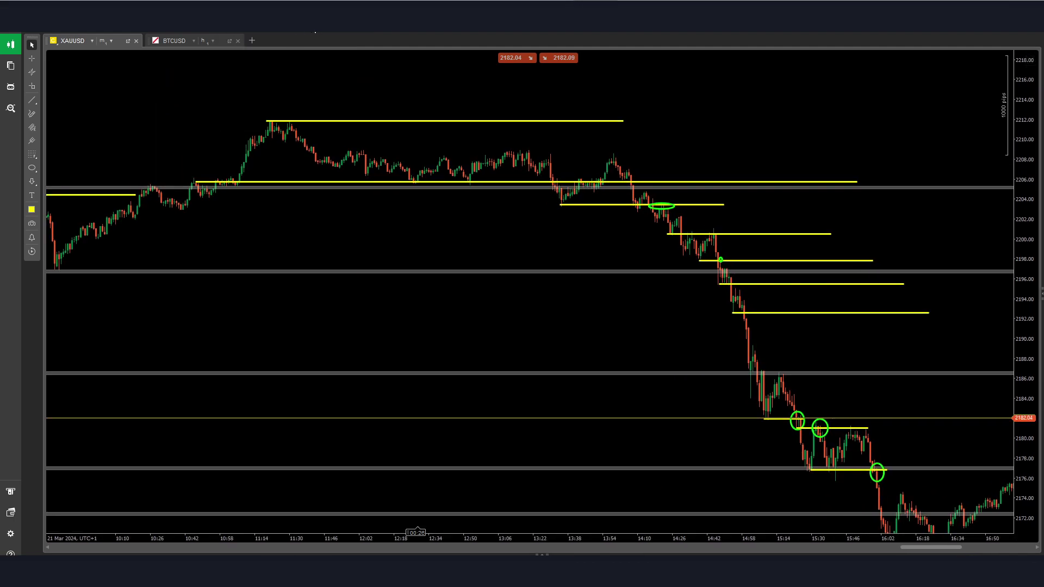
# - Examine the XAUUSD breaks between the yellow levels near 2200.5 and 2192.5 on a tick timeframe
pyautogui.click(311, 23)
pyautogui.scroll(-3, 427, 221)
pyautogui.moveTo(256, 203); pyautogui.dragTo(890, 379)
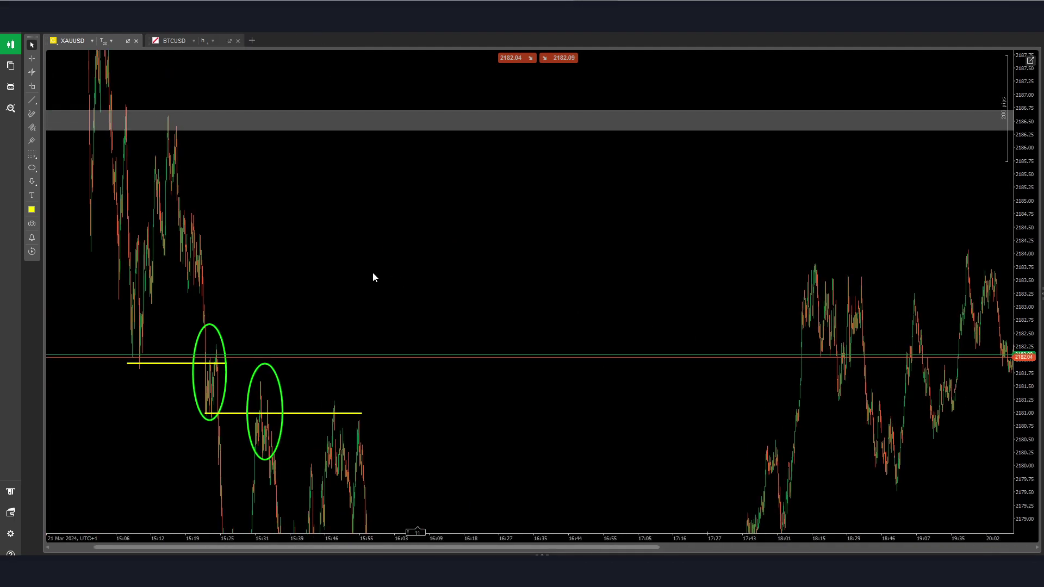
pyautogui.moveTo(371, 276); pyautogui.dragTo(881, 456)
pyautogui.moveTo(1030, 176); pyautogui.dragTo(1028, 233)
pyautogui.moveTo(321, 185); pyautogui.dragTo(820, 260)
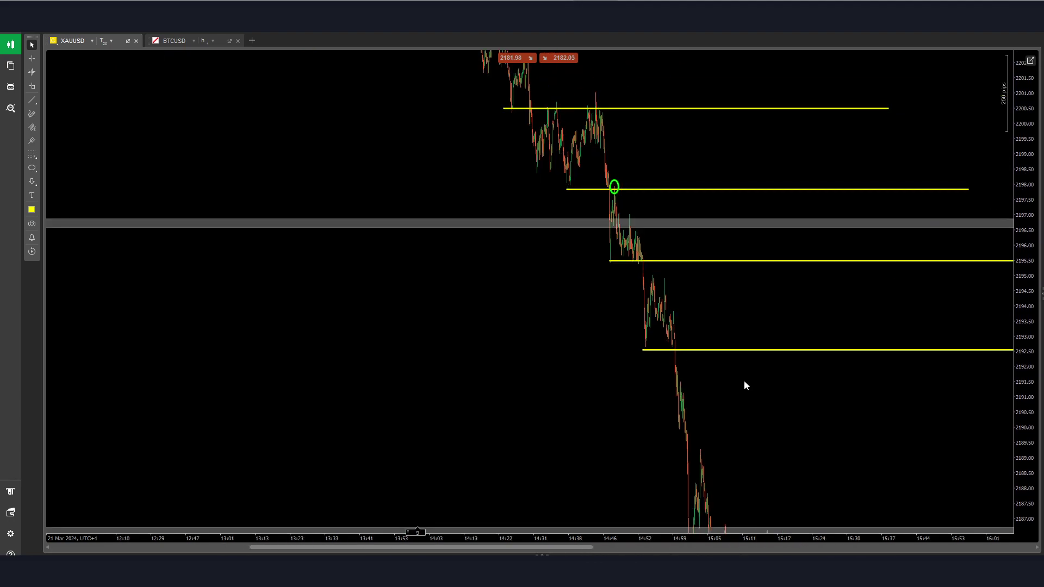
# - Return XAUUSD to the one-minute timeframe and measure the drop from the circled 09:20 retest near 2204.4 to about 2197
pyautogui.moveTo(1032, 249); pyautogui.dragTo(1030, 454)
pyautogui.moveTo(454, 195); pyautogui.dragTo(386, 133)
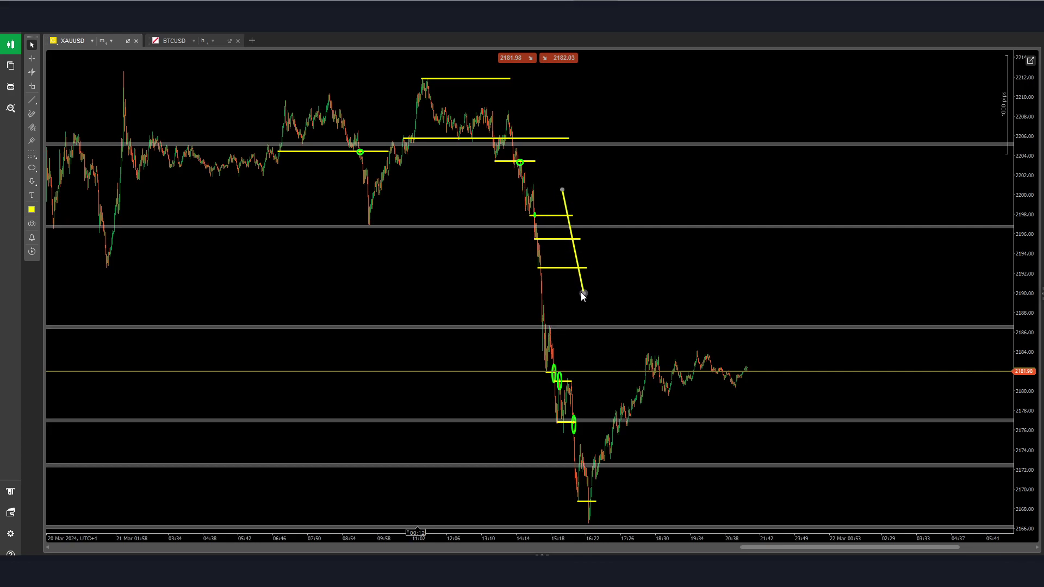
pyautogui.scroll(5, 617, 251)
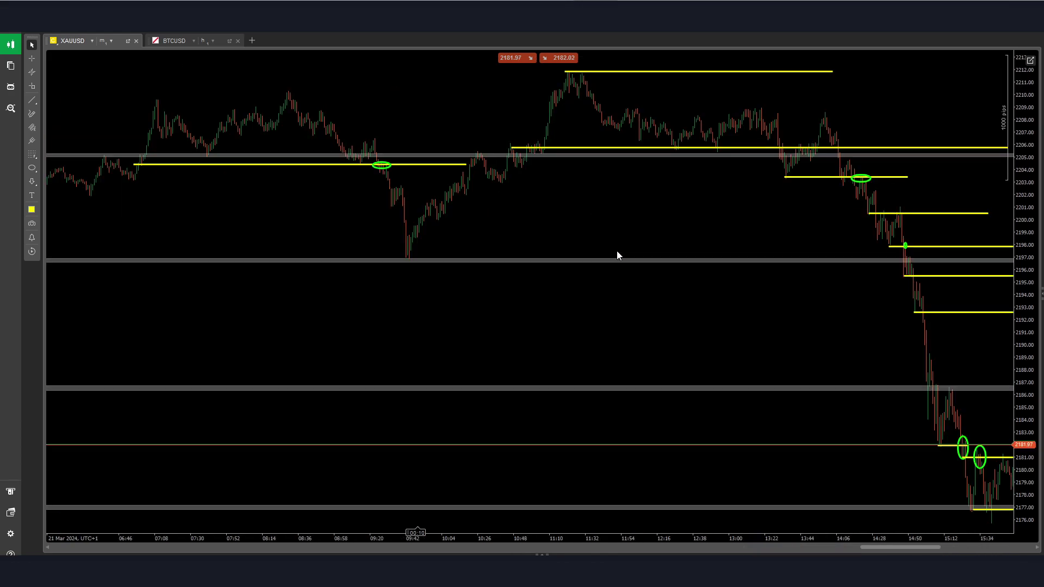
pyautogui.middleClick(353, 315)
pyautogui.moveTo(302, 246); pyautogui.dragTo(340, 418)
pyautogui.middleClick(446, 374)
# - Draw a yellow trend line from the 11:20 high near 2212 down to the yellow level near 2205.7 around 15:37
pyautogui.moveTo(544, 348); pyautogui.dragTo(372, 382)
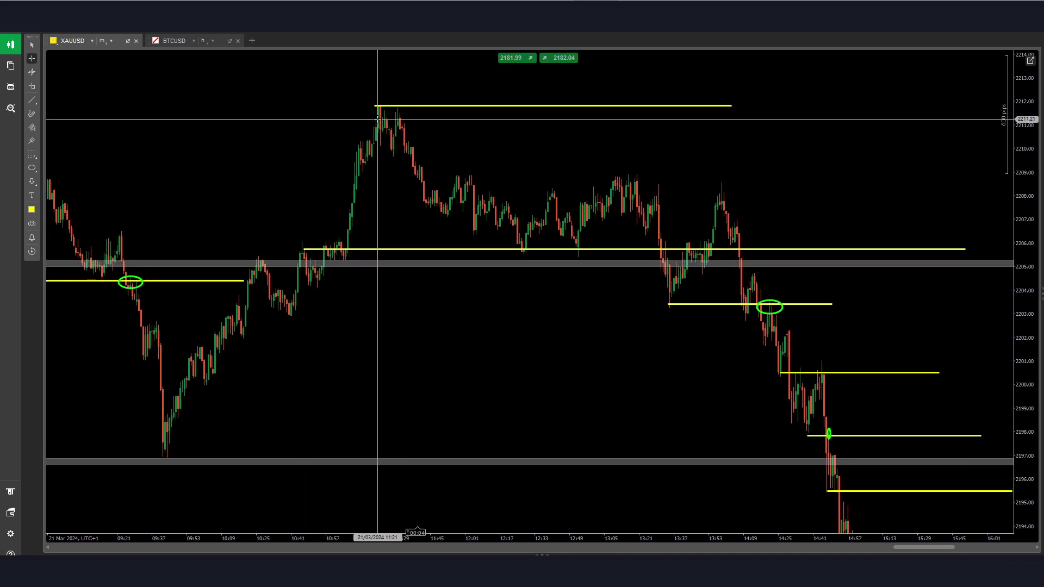
pyautogui.middleClick(594, 182)
pyautogui.moveTo(595, 182); pyautogui.dragTo(575, 175)
pyautogui.moveTo(26, 105)
pyautogui.click(68, 126)
pyautogui.moveTo(358, 101)
pyautogui.mouseDown()
pyautogui.moveTo(955, 250)
pyautogui.moveTo(924, 240)
pyautogui.mouseUp()
# - Measure the XAUUSD drop from the circled 14:22 retest near 2203.3 to about 2198.7 at 14:39
pyautogui.moveTo(567, 321); pyautogui.dragTo(501, 280)
pyautogui.middleClick(639, 261)
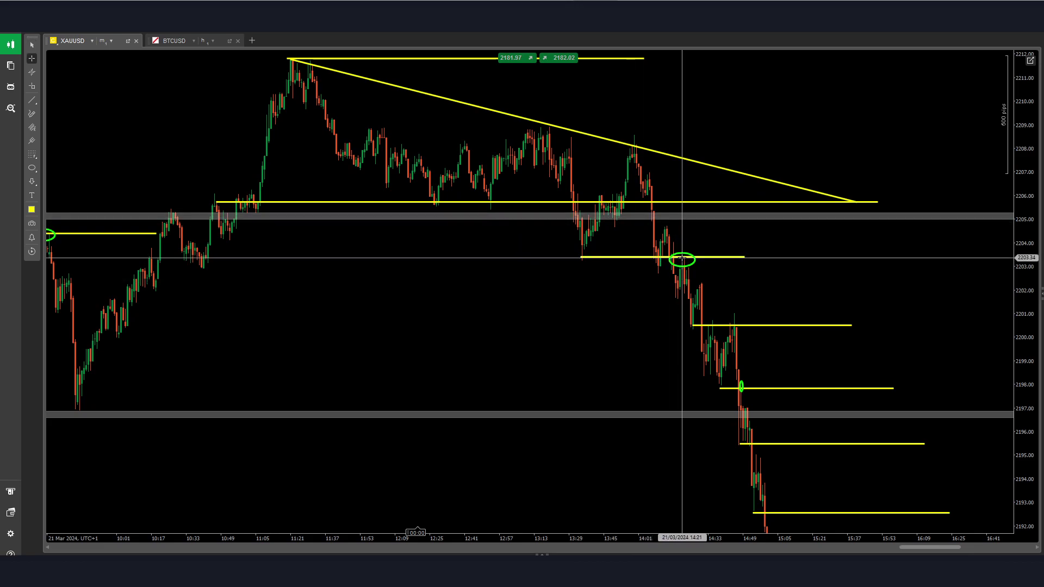
pyautogui.moveTo(681, 256); pyautogui.dragTo(648, 193)
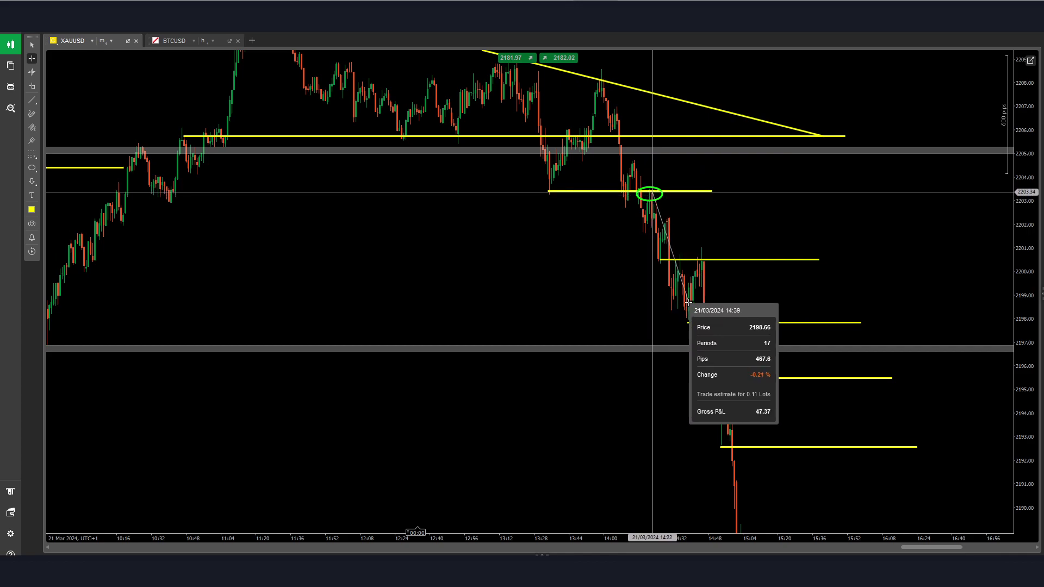
pyautogui.moveTo(657, 292); pyautogui.dragTo(594, 216)
pyautogui.moveTo(635, 183); pyautogui.dragTo(673, 283)
# - Measure the XAUUSD drop from the broken yellow level near 2192.5 to the low near 2182
pyautogui.moveTo(1019, 314); pyautogui.dragTo(1020, 225)
pyautogui.middleClick(705, 255)
pyautogui.moveTo(1031, 300); pyautogui.dragTo(1029, 383)
pyautogui.moveTo(846, 389); pyautogui.dragTo(841, 288)
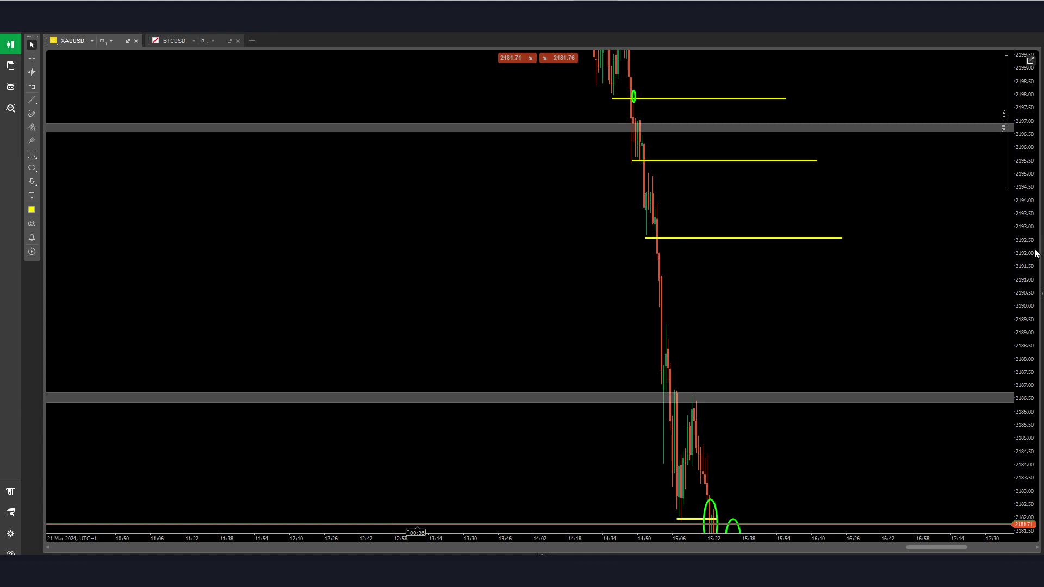
pyautogui.moveTo(1034, 254); pyautogui.dragTo(1032, 273)
pyautogui.moveTo(838, 305); pyautogui.dragTo(834, 254)
pyautogui.middleClick(667, 215)
pyautogui.moveTo(655, 201); pyautogui.dragTo(681, 446)
pyautogui.middleClick(686, 419)
pyautogui.moveTo(774, 401); pyautogui.dragTo(765, 305)
# - Draw a short yellow horizontal line near 2187 beside the grey zone around 15:06
pyautogui.middleClick(652, 262)
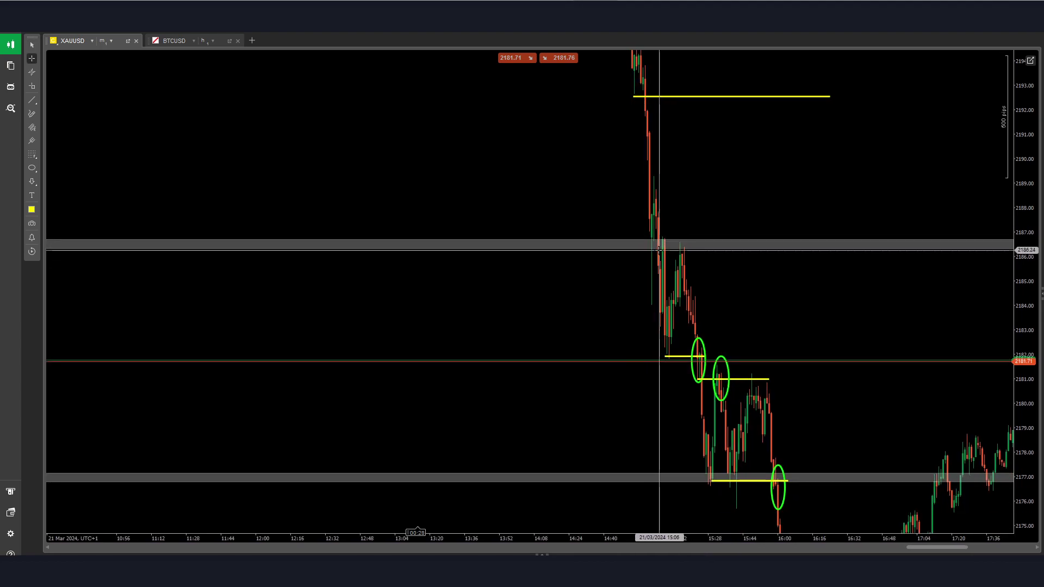
pyautogui.click(32, 101)
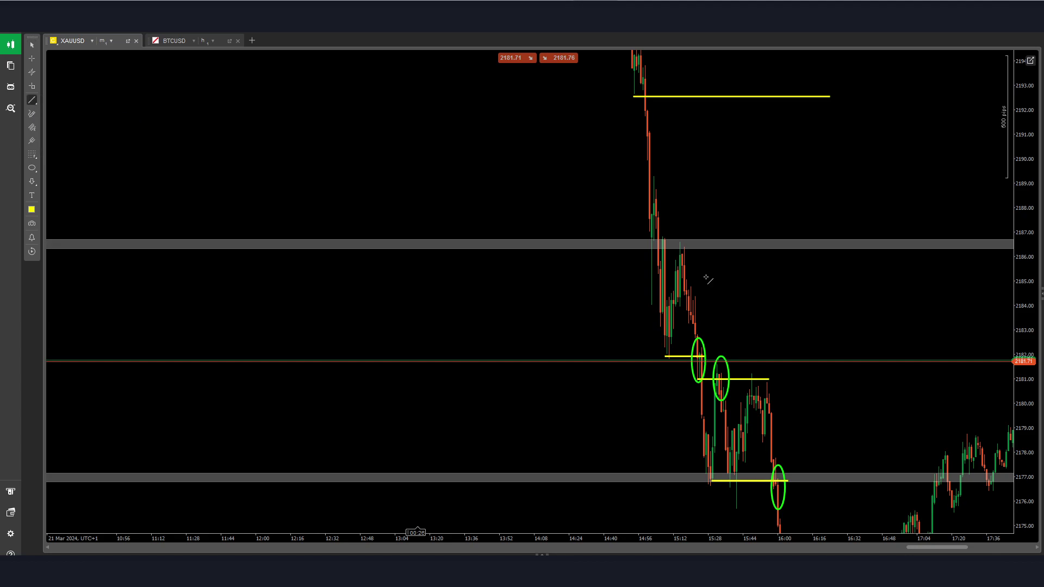
pyautogui.press('Escape')
pyautogui.moveTo(711, 319); pyautogui.dragTo(703, 204)
pyautogui.click(684, 242)
# - Examine the last circled retests of the XAUUSD decline down to the low near 2166
pyautogui.moveTo(742, 305); pyautogui.dragTo(729, 210)
pyautogui.moveTo(769, 337); pyautogui.dragTo(527, 279)
pyautogui.moveTo(625, 273); pyautogui.dragTo(403, 504)
pyautogui.moveTo(712, 274); pyautogui.dragTo(444, 375)
pyautogui.scroll(-5, 444, 380)
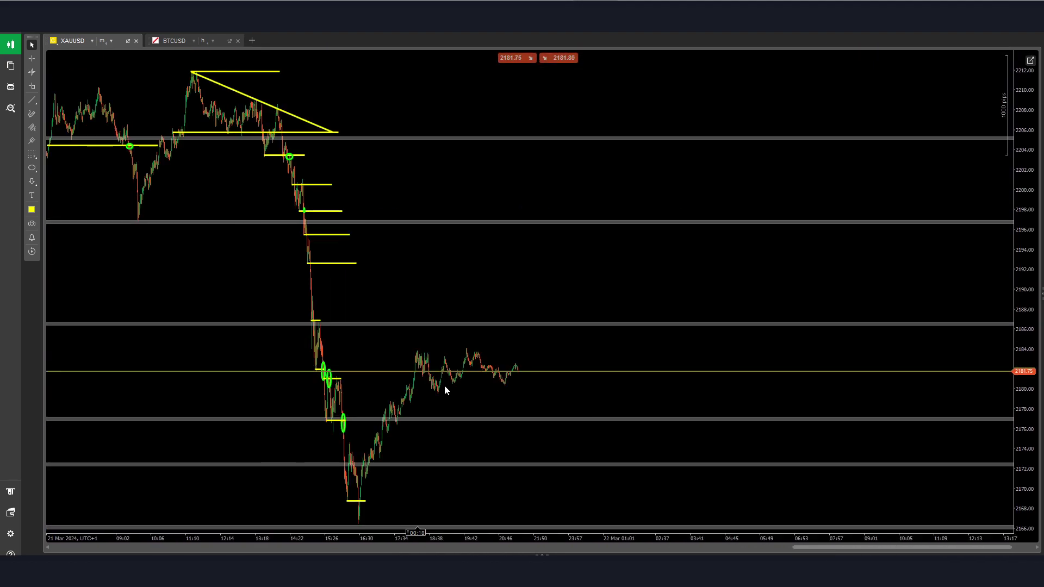
# - Check the BTCUSD chart and return to XAUUSD
pyautogui.click(172, 40)
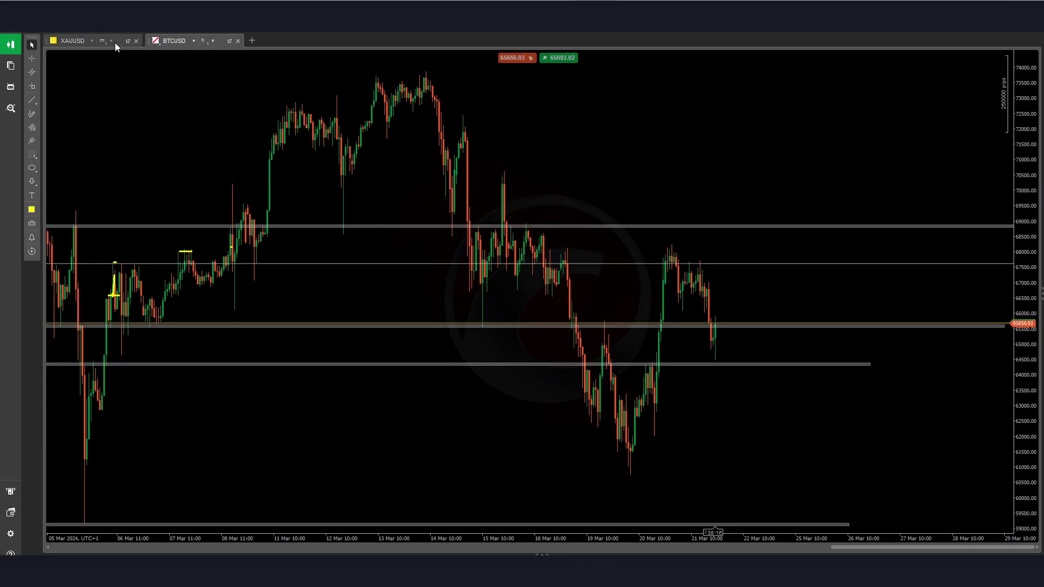
pyautogui.click(86, 40)
pyautogui.moveTo(431, 242); pyautogui.dragTo(550, 208)
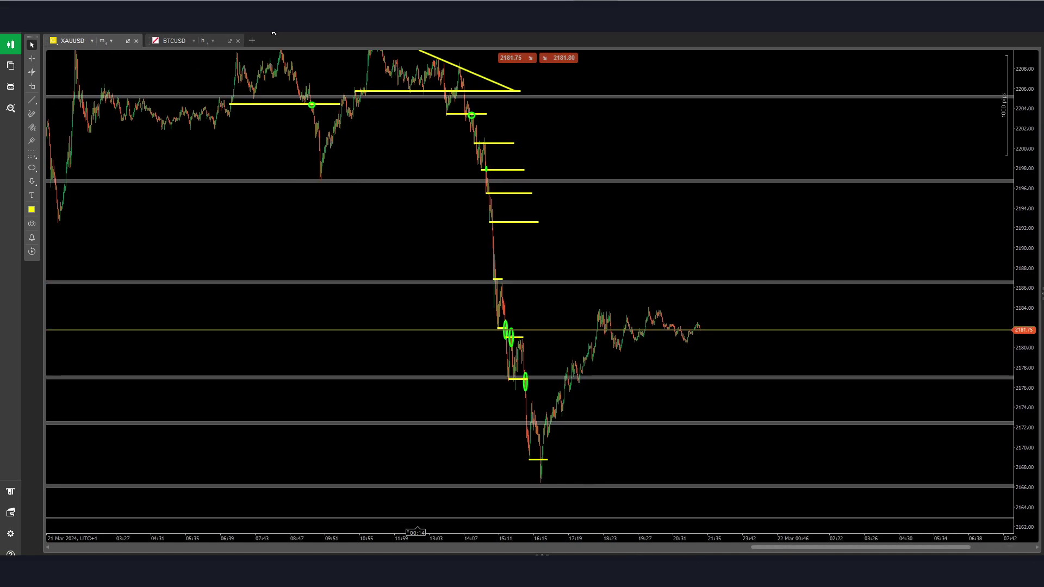
# - Set XAUUSD to the one-hour timeframe and examine the 20–21 March spike and reversal against the grey levels
pyautogui.click(289, 28)
pyautogui.moveTo(430, 320); pyautogui.dragTo(687, 457)
pyautogui.moveTo(597, 172); pyautogui.dragTo(630, 144)
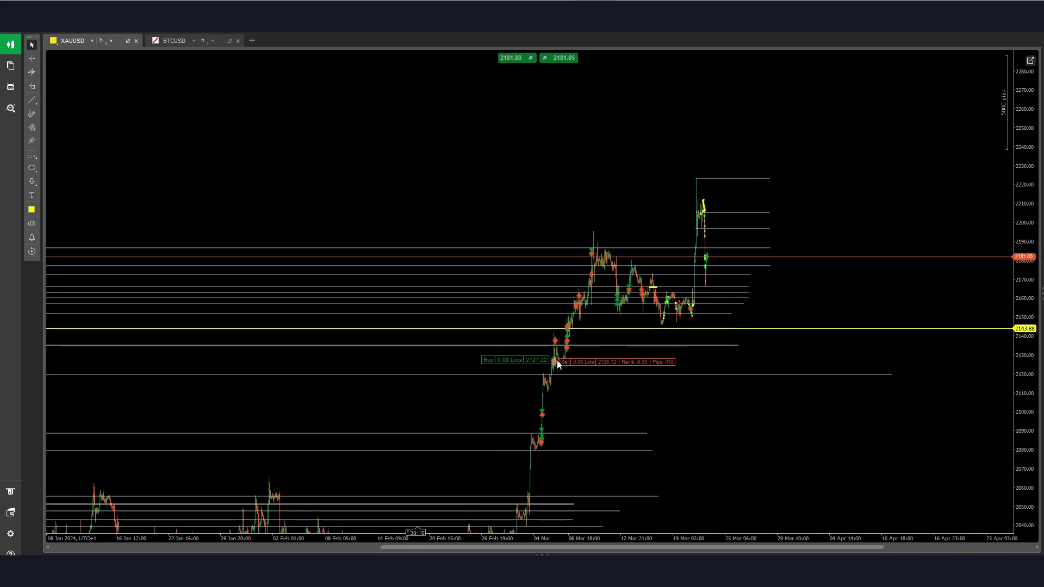
pyautogui.scroll(4, 668, 233)
pyautogui.moveTo(772, 194); pyautogui.dragTo(575, 221)
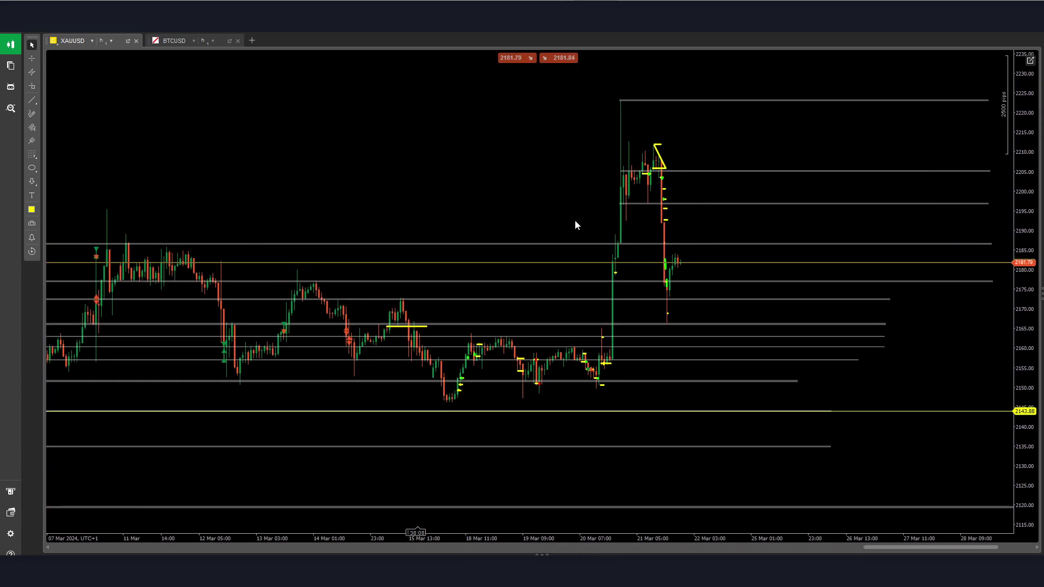
pyautogui.scroll(2, 598, 230)
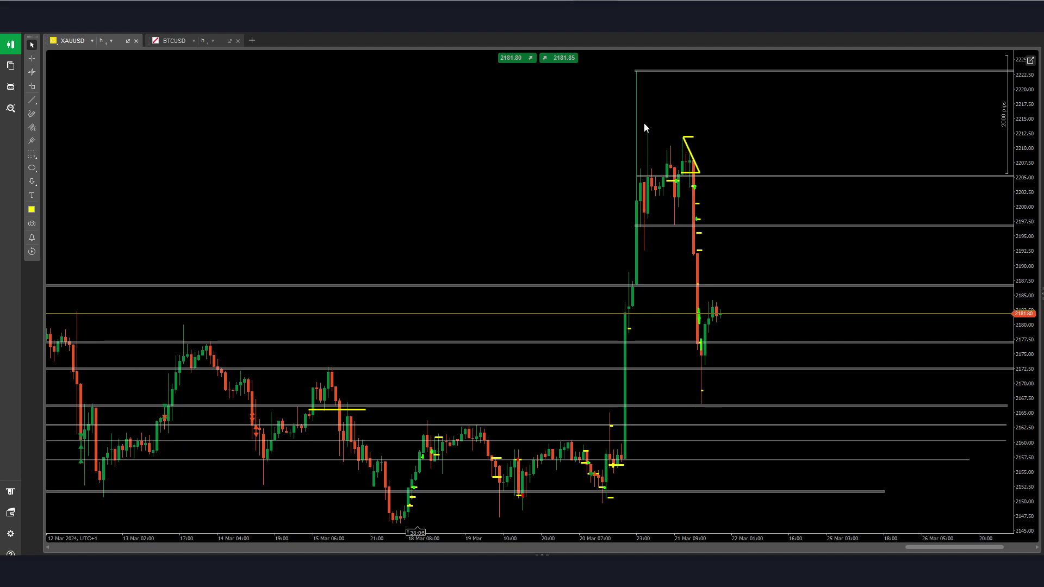
# - Return XAUUSD to the one-minute timeframe and examine the 23:10 spike to about 2223 and the swings following it
pyautogui.click(214, 28)
pyautogui.click(272, 28)
pyautogui.scroll(-4, 596, 306)
pyautogui.moveTo(275, 168); pyautogui.dragTo(991, 400)
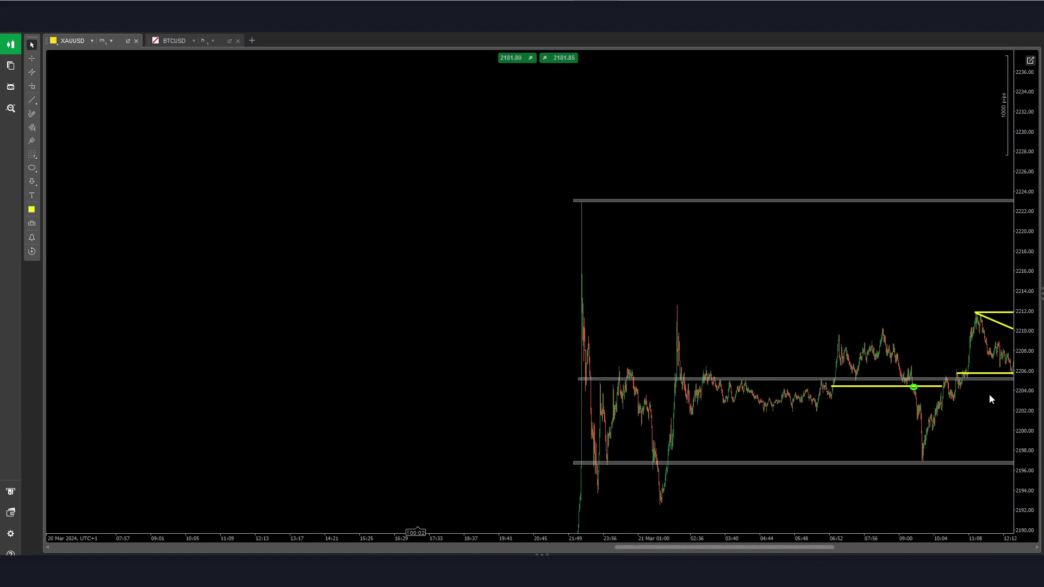
pyautogui.middleClick(616, 267)
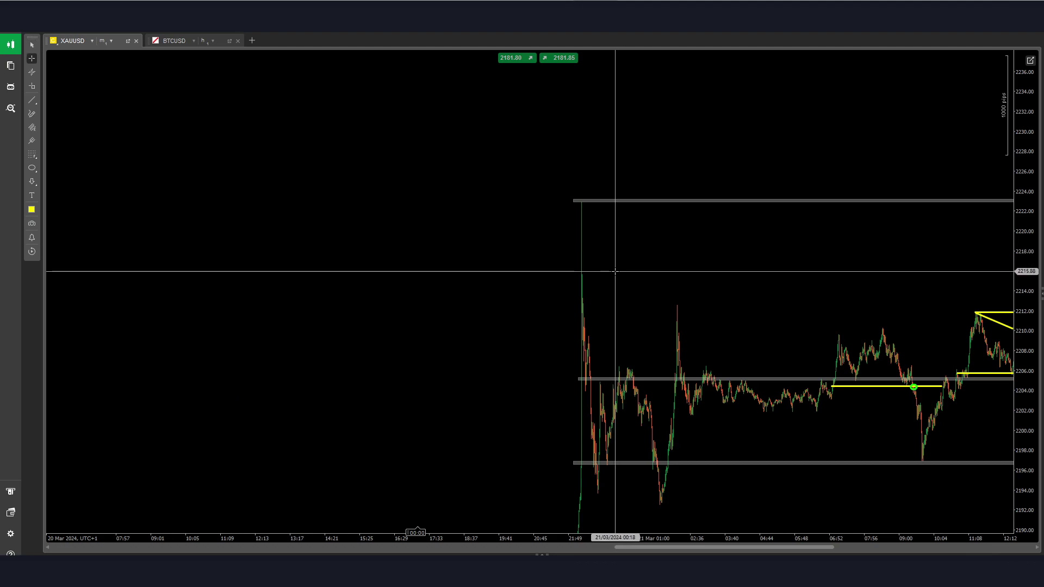
pyautogui.scroll(3, 614, 279)
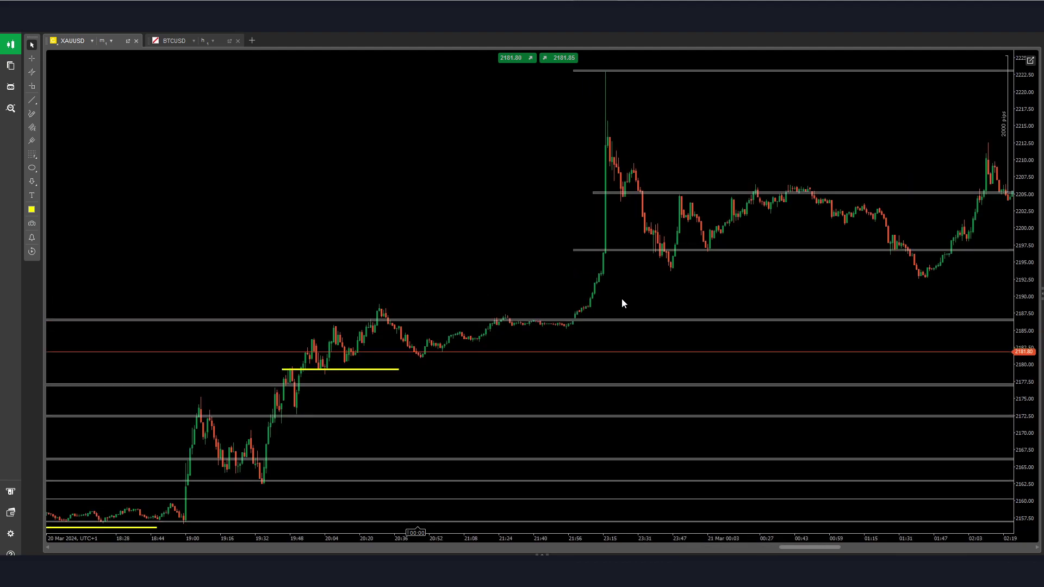
pyautogui.moveTo(634, 249); pyautogui.dragTo(373, 311)
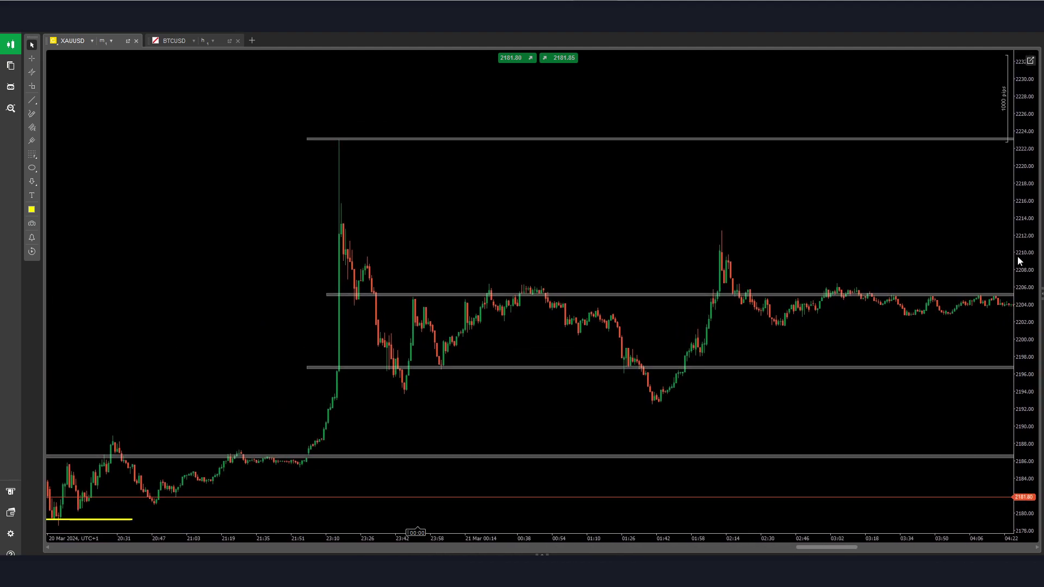
pyautogui.press('Escape')
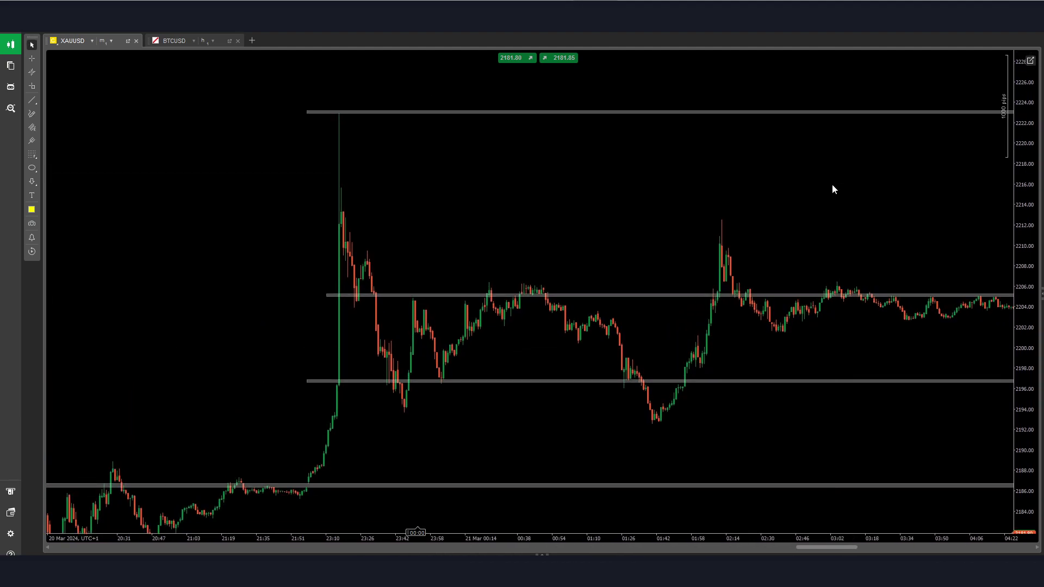
pyautogui.moveTo(832, 188); pyautogui.dragTo(499, 120)
# - Examine the 21 March XAUUSD decline from the trend line through the recovery following the 16:15 low
pyautogui.scroll(-3, 498, 118)
pyautogui.moveTo(704, 252); pyautogui.dragTo(606, 259)
pyautogui.moveTo(1037, 310); pyautogui.dragTo(1033, 168)
pyautogui.moveTo(884, 294); pyautogui.dragTo(820, 259)
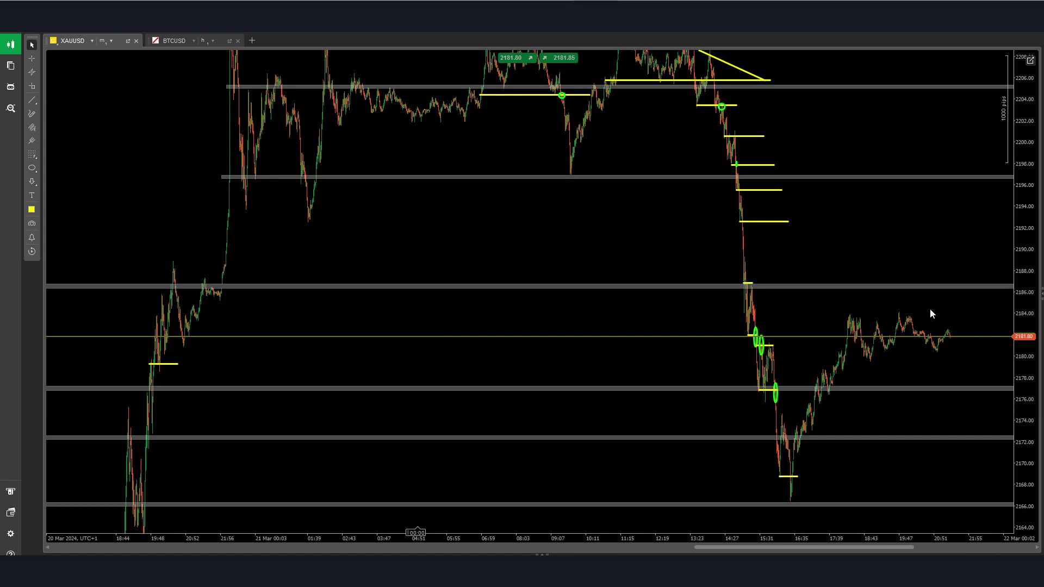
pyautogui.moveTo(930, 313); pyautogui.dragTo(873, 265)
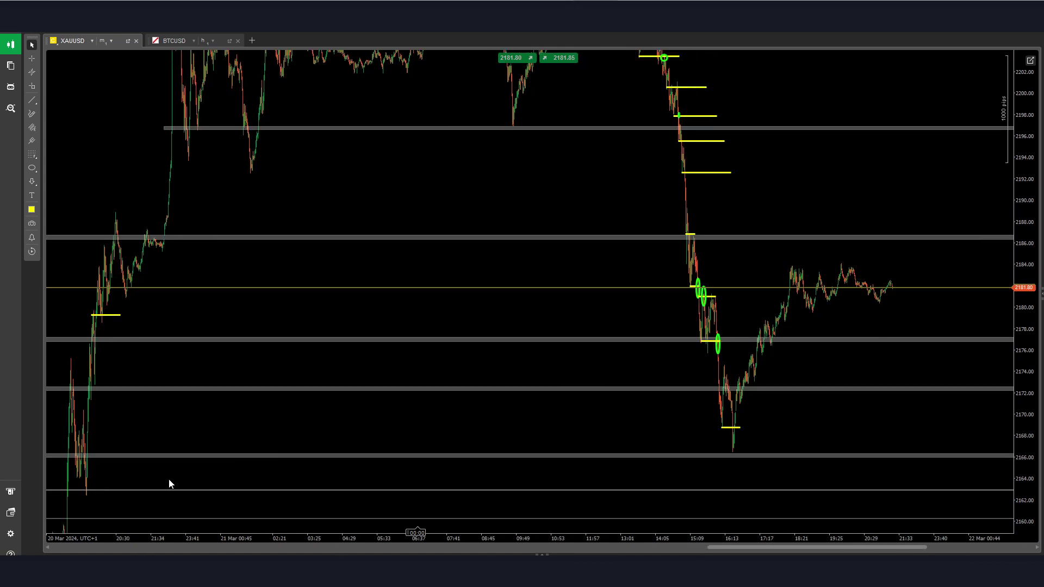